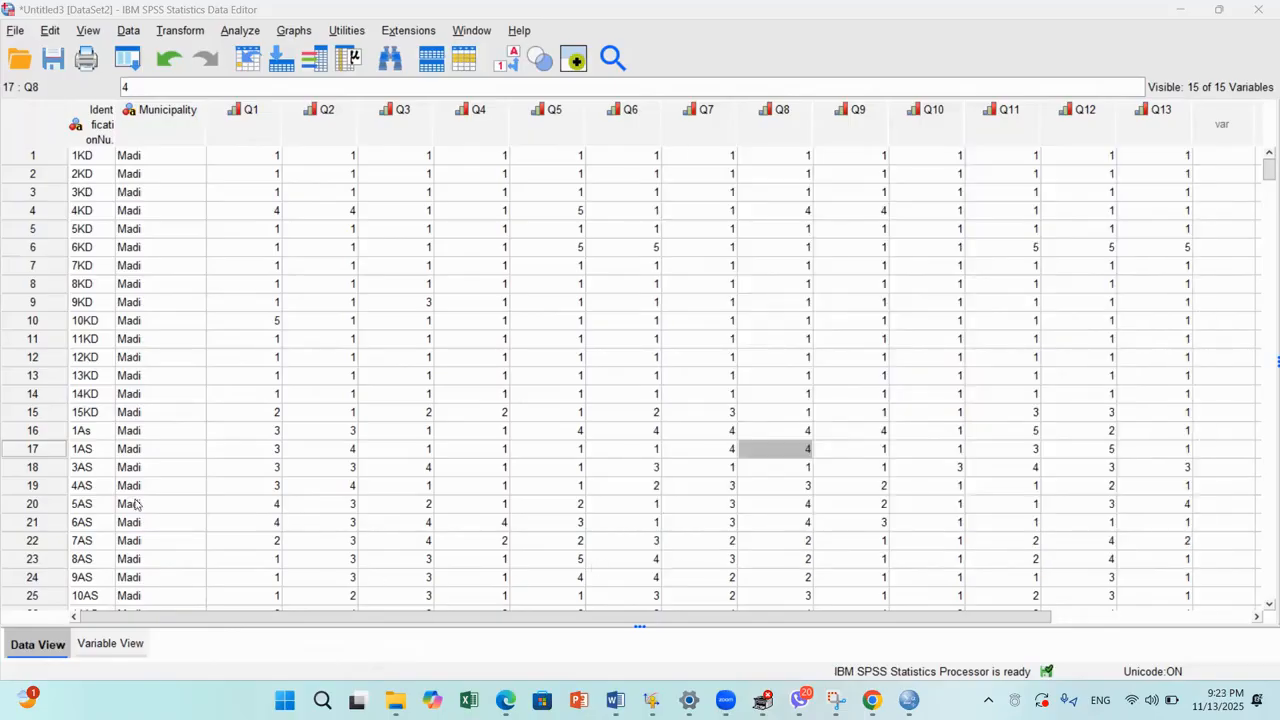
Highlight the questionnaire item columns from Q1 through Q13 in the data sheet to review their extent.
{"action": "left_click", "coordinate": [252, 128]}
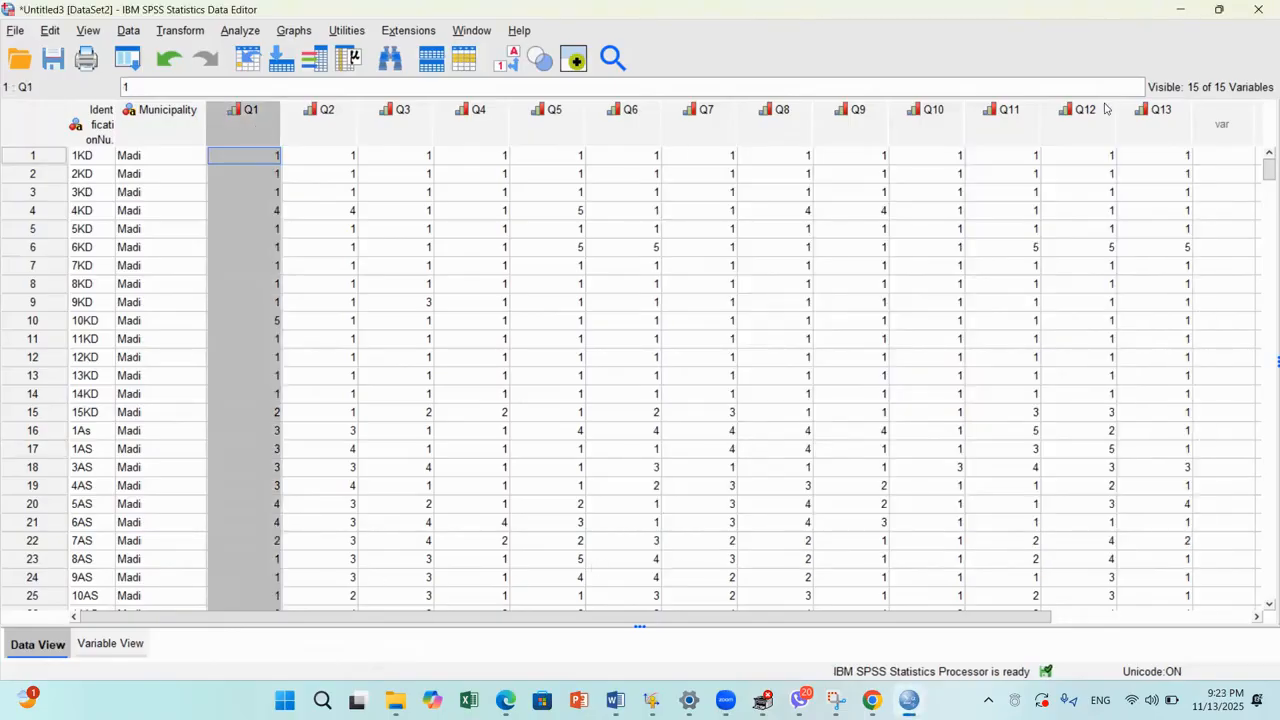
{"action": "left_click", "coordinate": [1160, 121]}
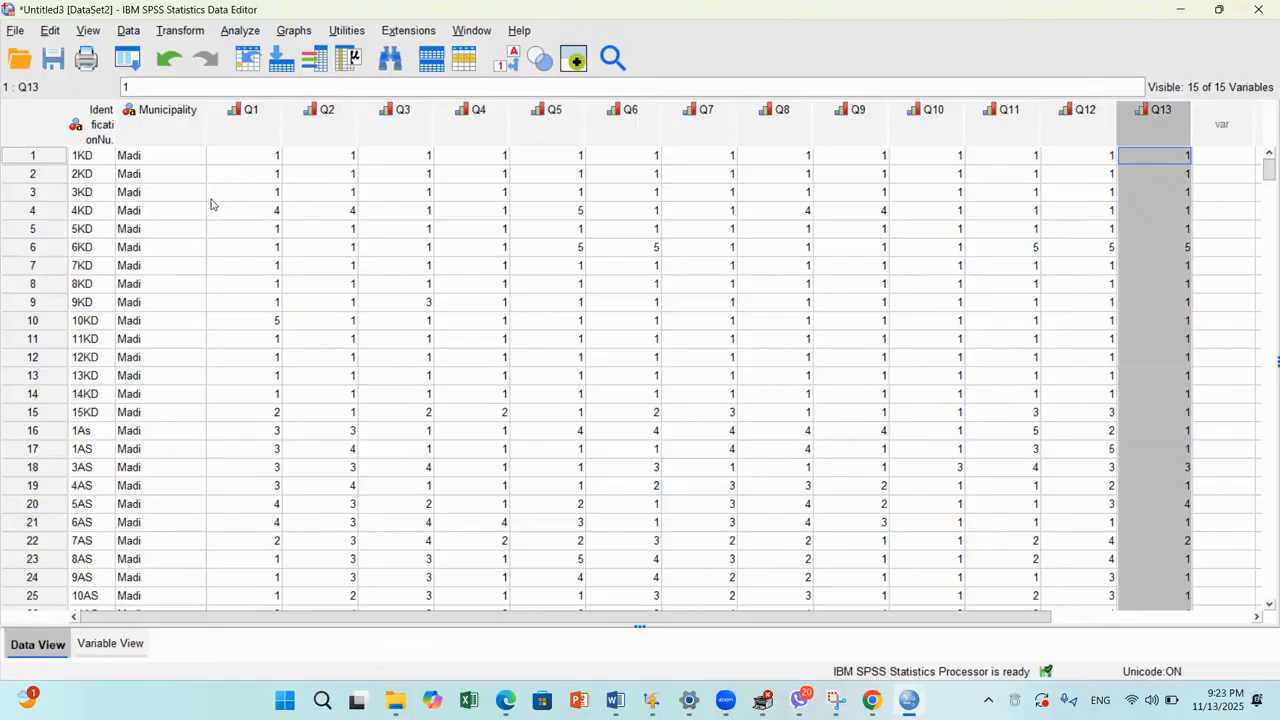
{"action": "left_click_drag", "start_coordinate": [243, 119], "coordinate": [478, 119]}
{"action": "left_click_drag", "start_coordinate": [1058, 115], "coordinate": [1194, 110]}
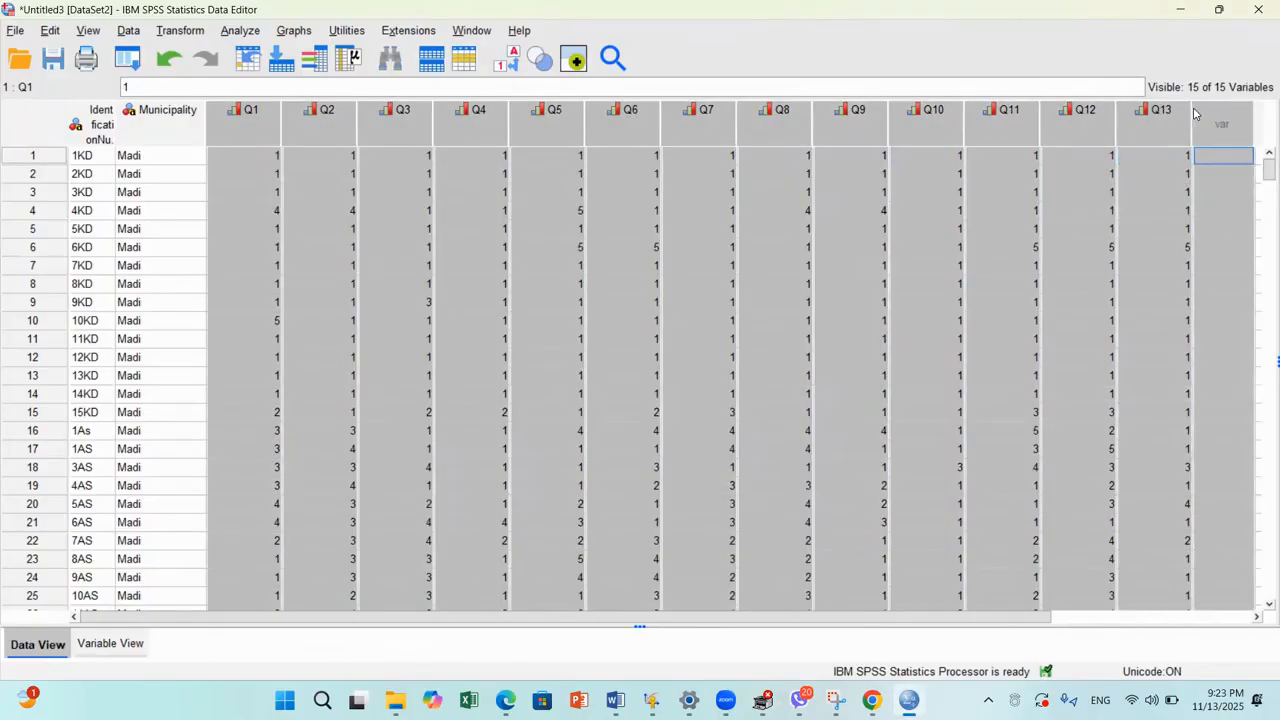
{"action": "left_click", "coordinate": [995, 271]}
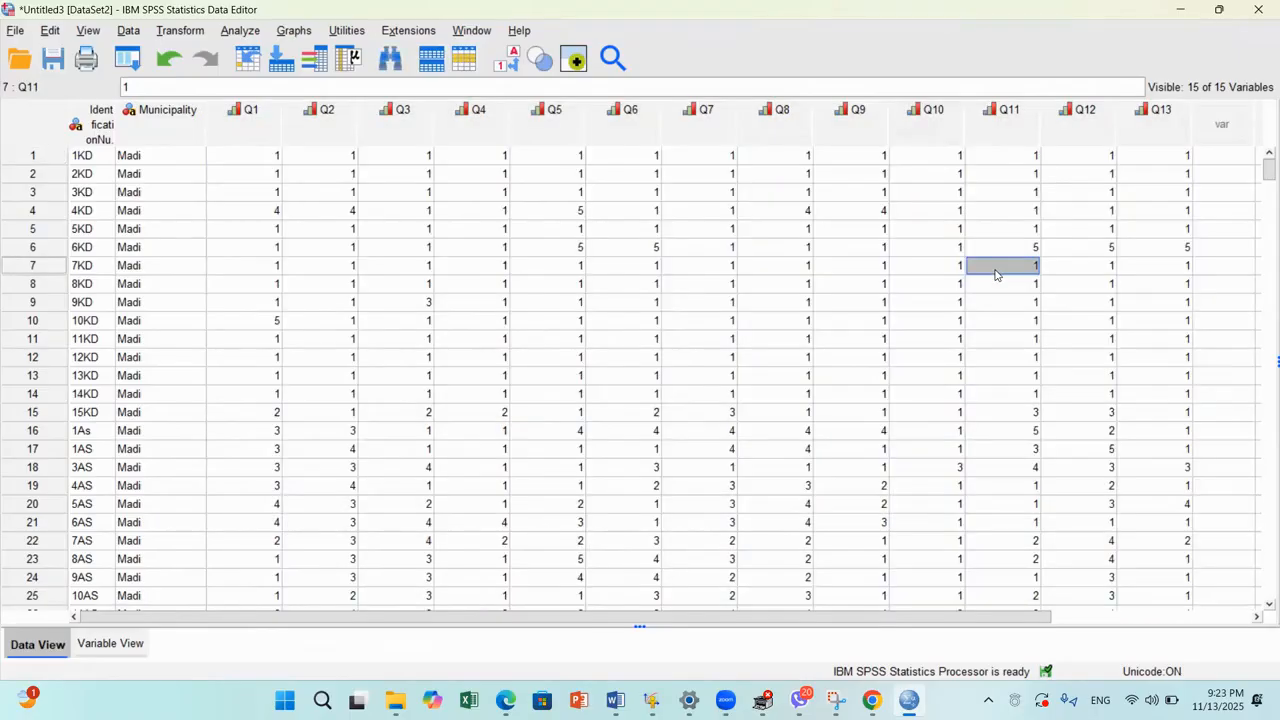
Go through the individual item columns Q1 to Q5 and inspect their responses.
{"action": "left_click", "coordinate": [249, 123]}
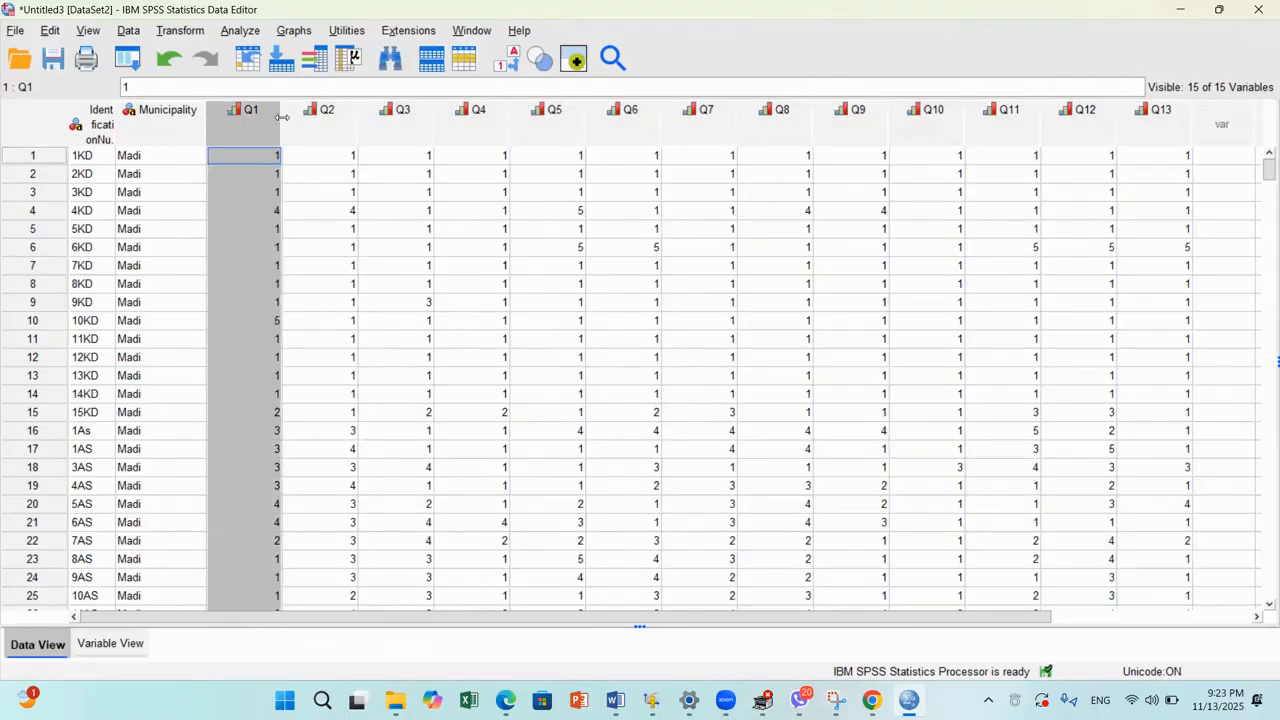
{"action": "left_click", "coordinate": [290, 118]}
{"action": "left_click", "coordinate": [236, 141]}
{"action": "left_click", "coordinate": [354, 116]}
{"action": "left_click", "coordinate": [403, 121]}
{"action": "left_click", "coordinate": [488, 122]}
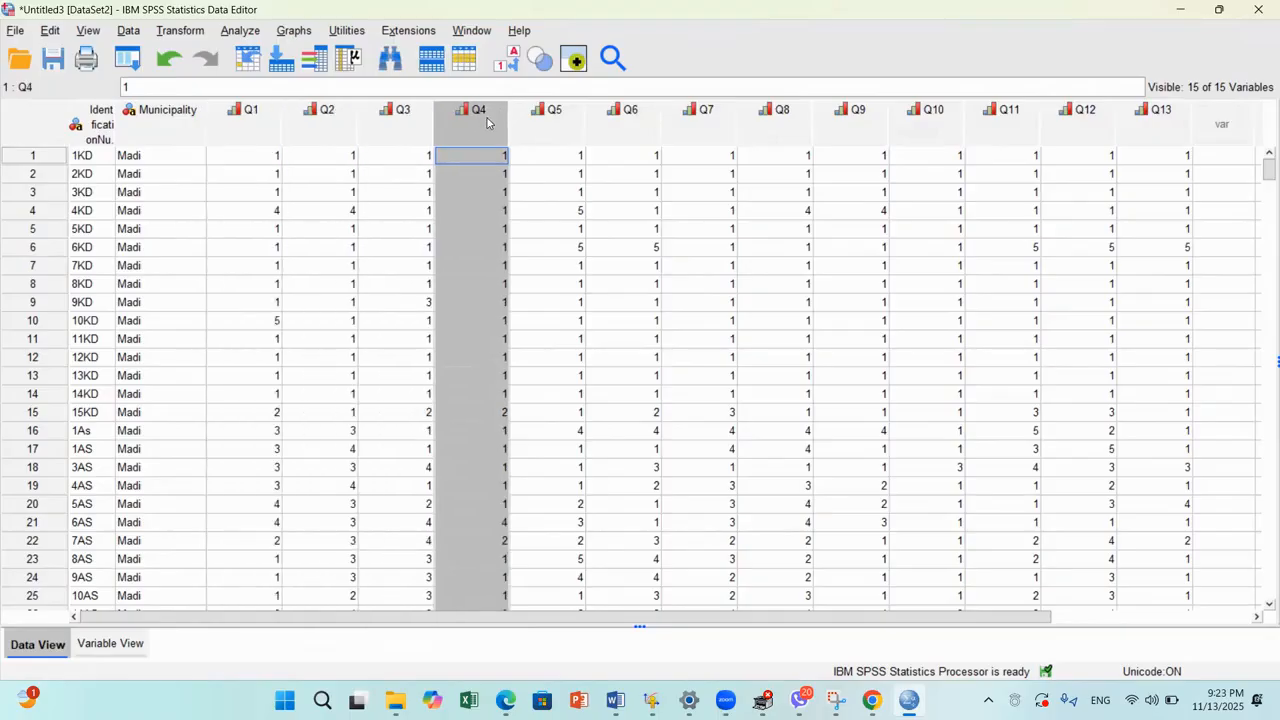
{"action": "left_click", "coordinate": [555, 122]}
{"action": "left_click", "coordinate": [246, 174]}
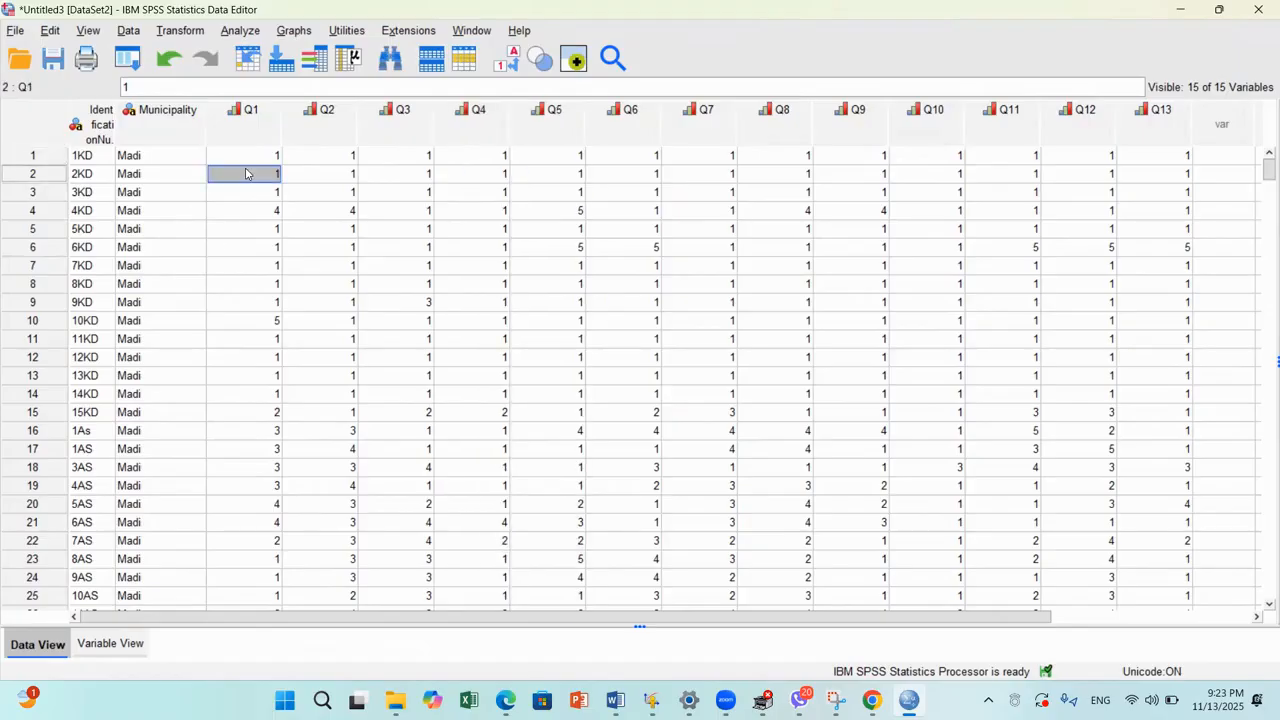
Examine the coded responses in the first item Q1, the last item Q13 and the whole range between them.
{"action": "left_click", "coordinate": [263, 130]}
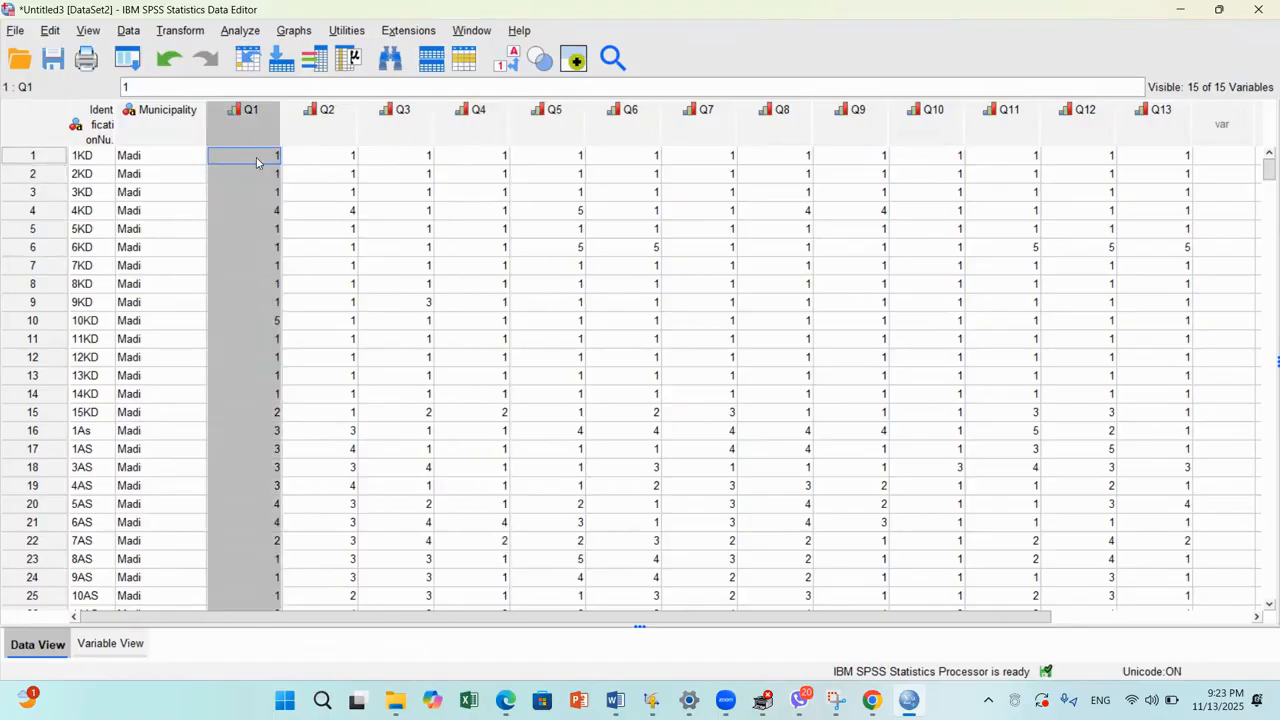
{"action": "left_click", "coordinate": [256, 162]}
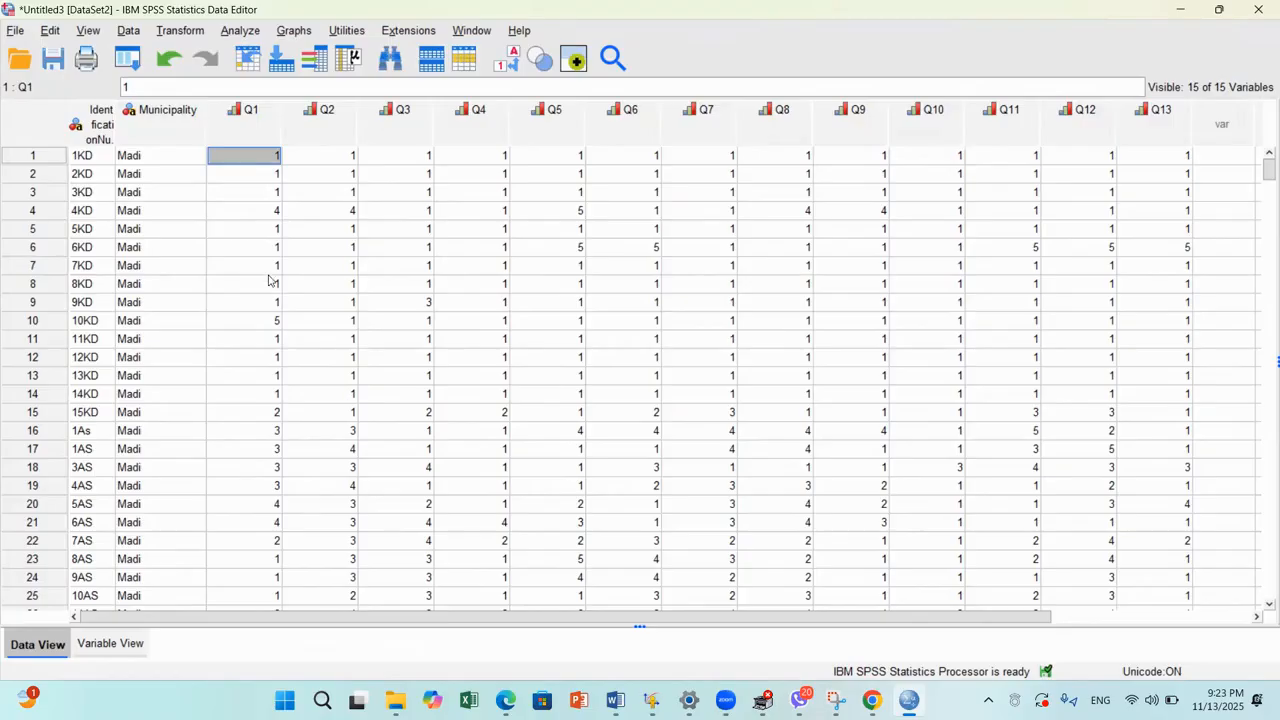
{"action": "left_click", "coordinate": [259, 121]}
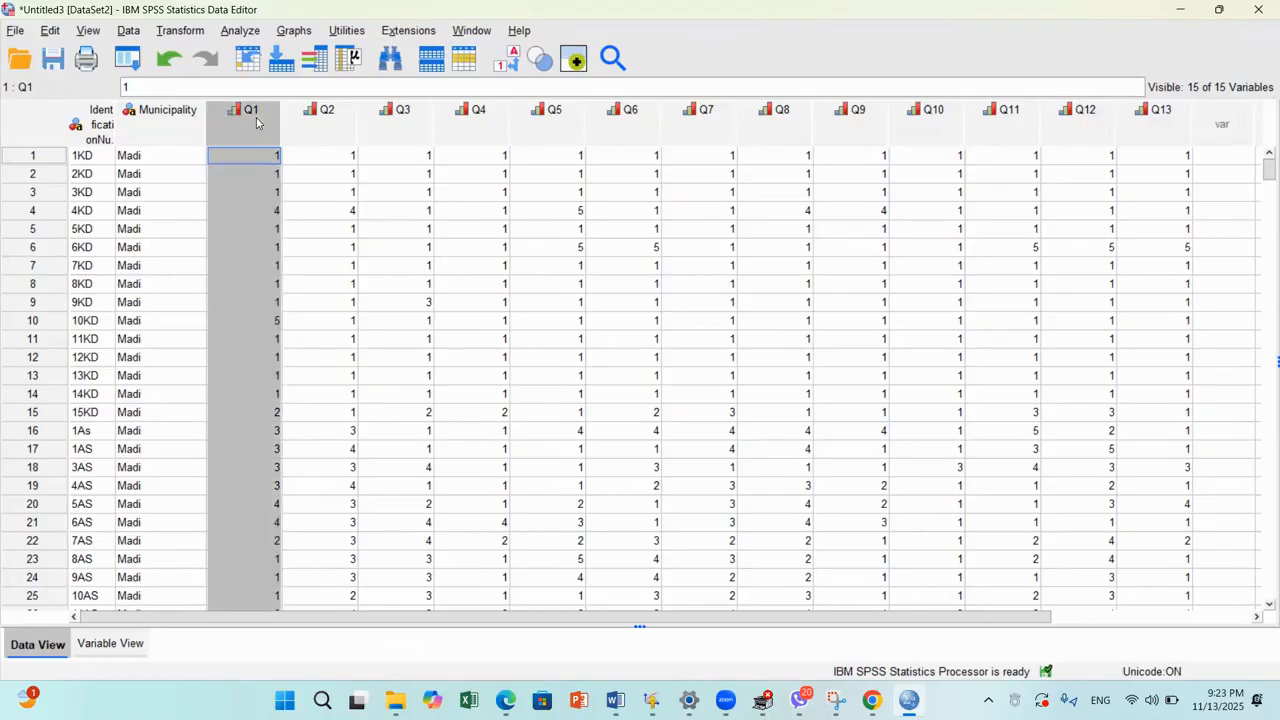
{"action": "left_click", "coordinate": [1177, 139]}
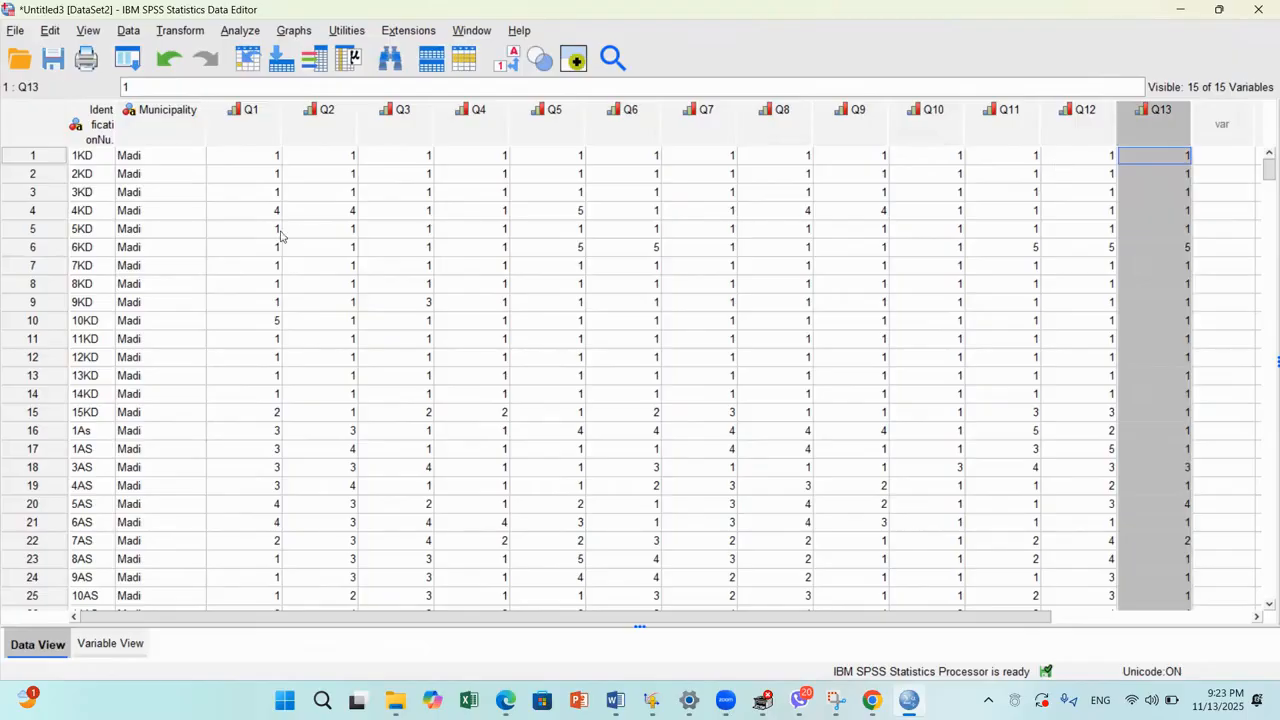
{"action": "left_click_drag", "start_coordinate": [256, 118], "coordinate": [997, 188]}
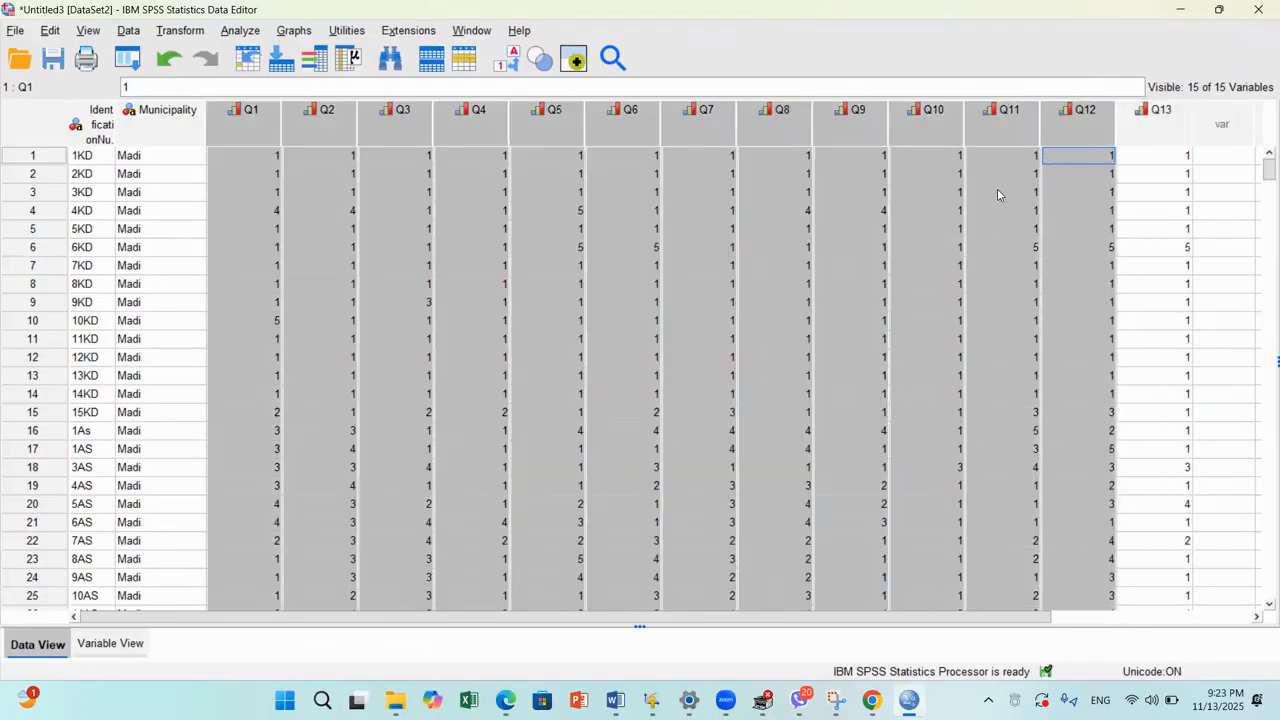
{"action": "left_click", "coordinate": [906, 215]}
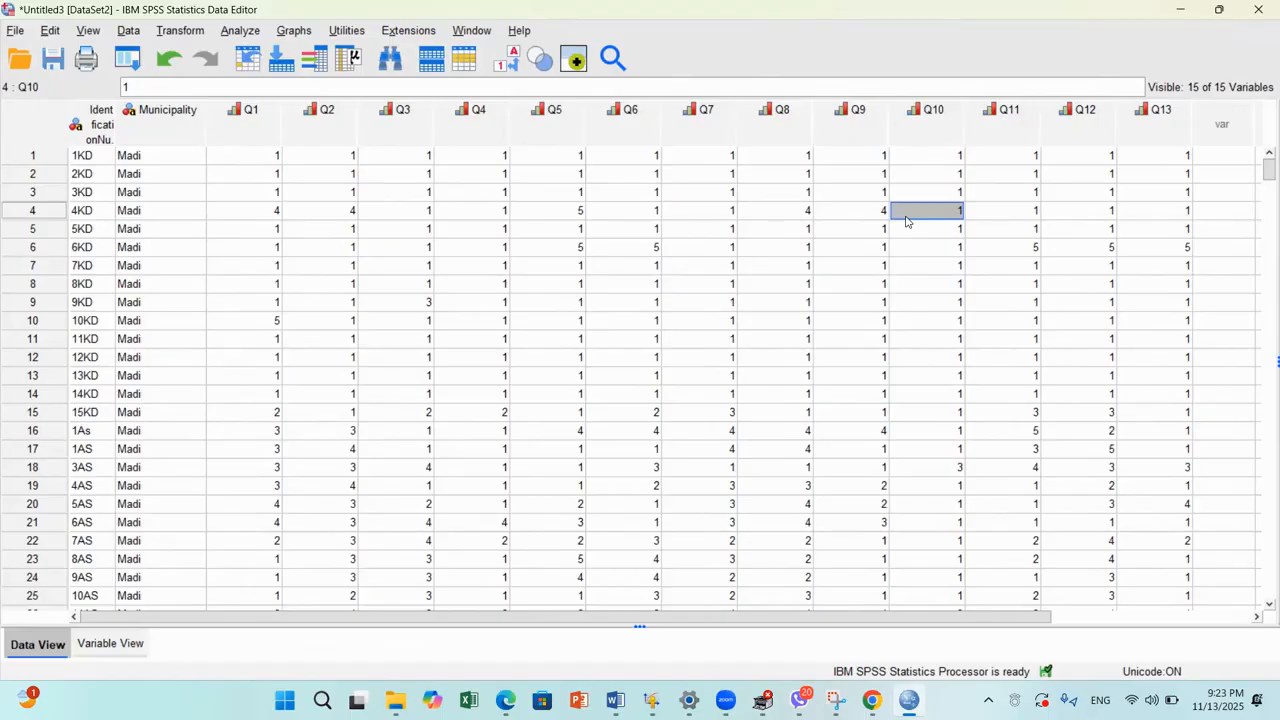
{"action": "left_click", "coordinate": [233, 133]}
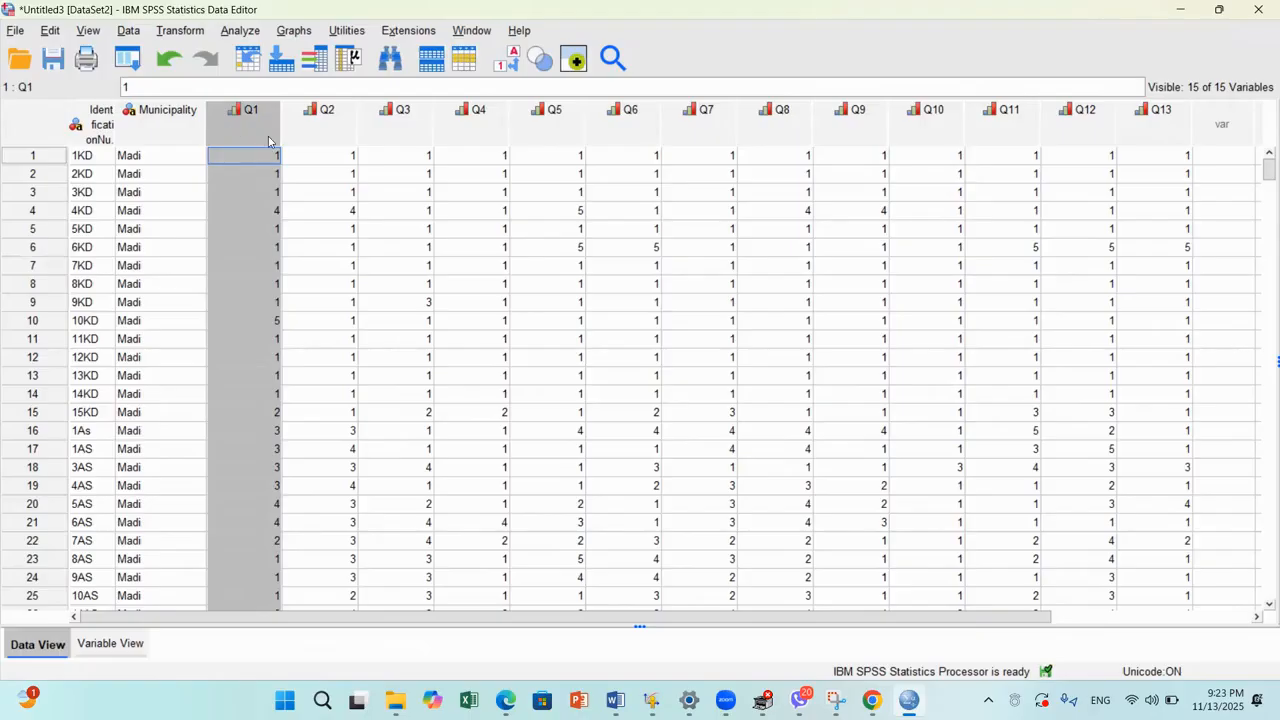
{"action": "left_click", "coordinate": [268, 157]}
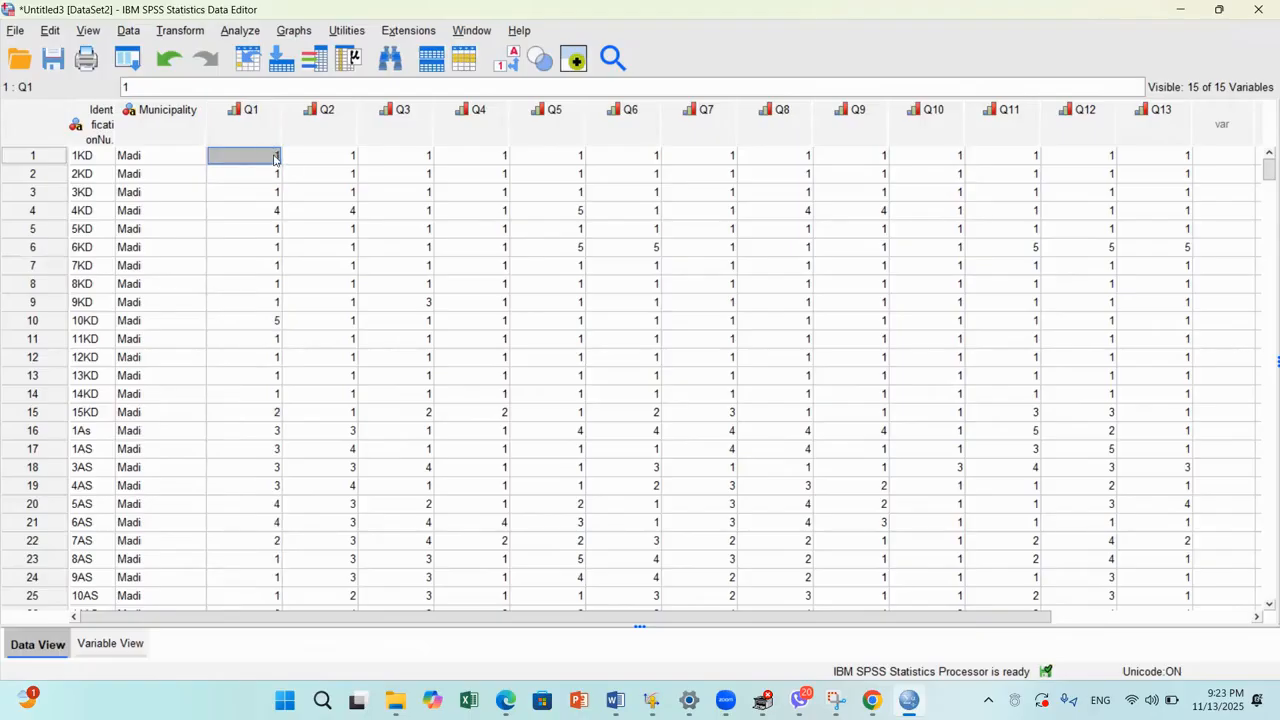
{"action": "left_click", "coordinate": [1155, 136]}
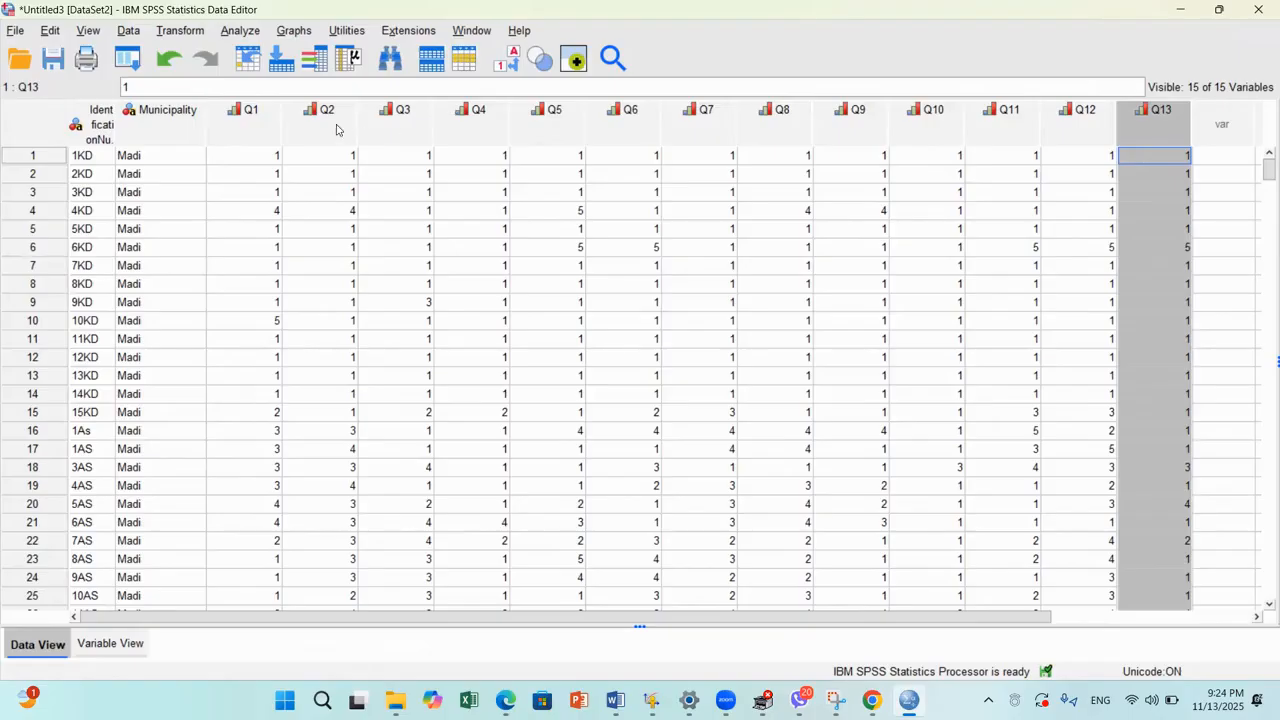
{"action": "left_click", "coordinate": [246, 137]}
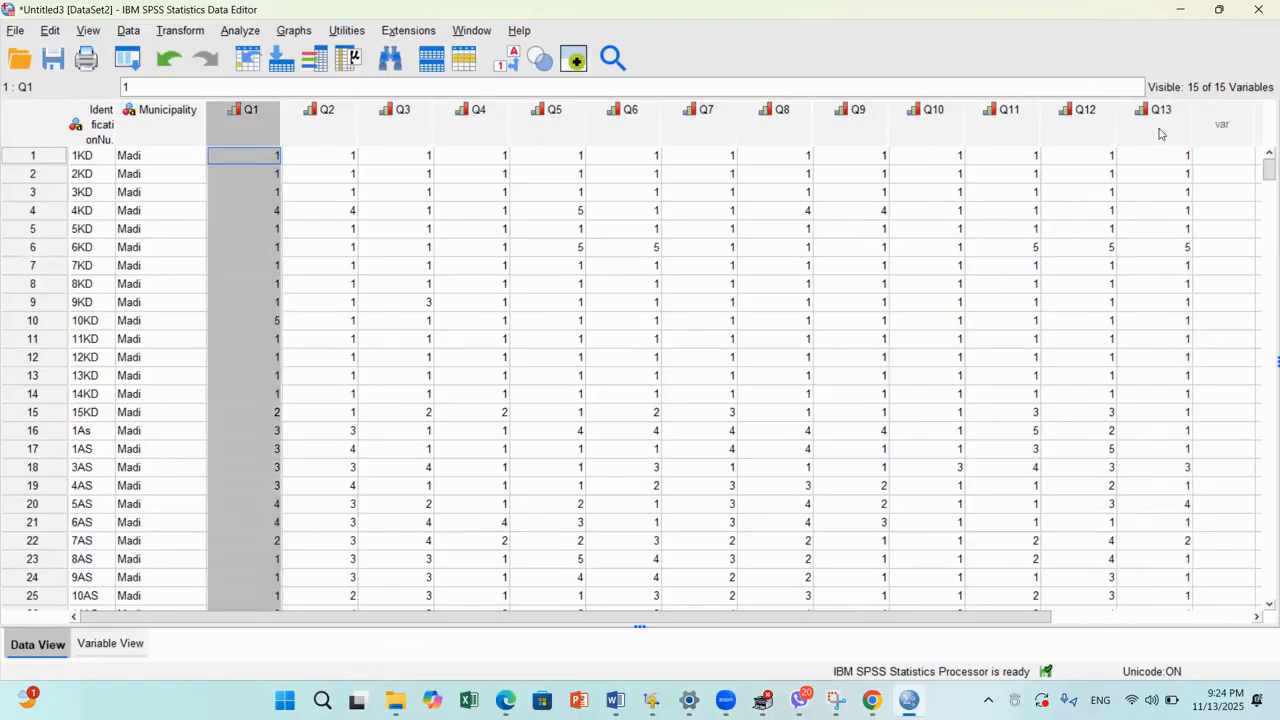
{"action": "left_click_drag", "start_coordinate": [1160, 133], "coordinate": [263, 150]}
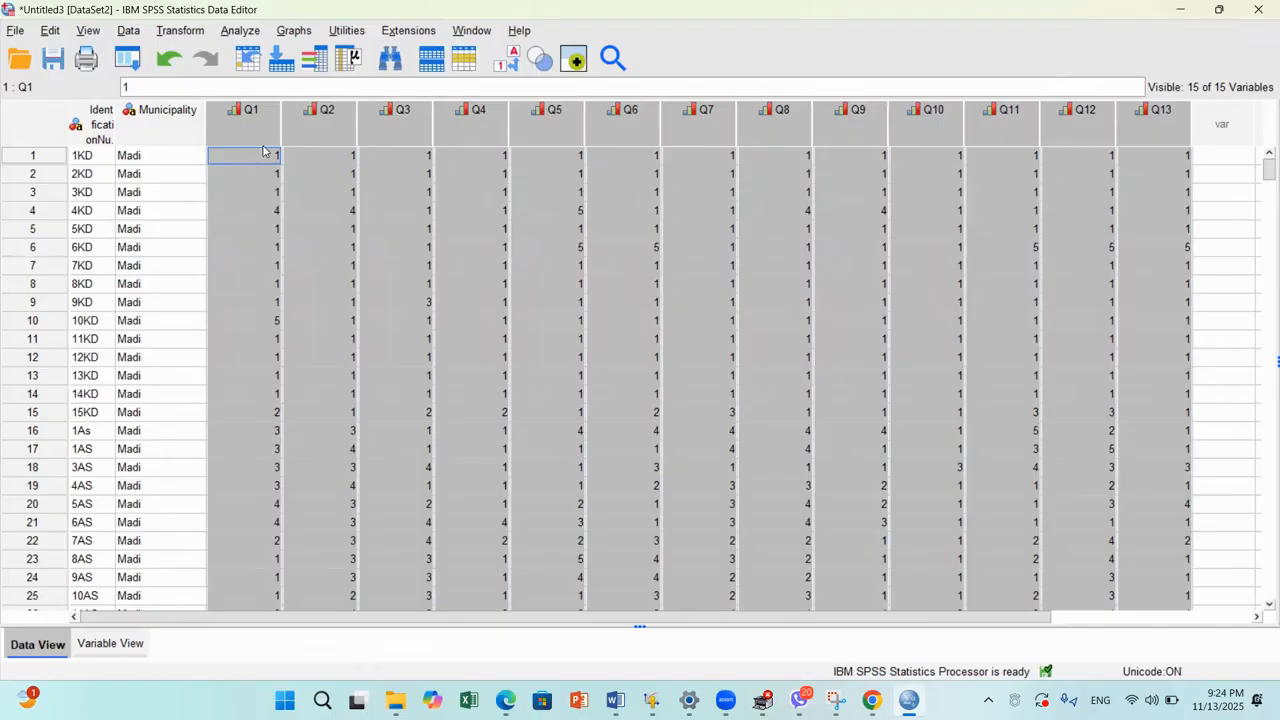
{"action": "left_click", "coordinate": [323, 157]}
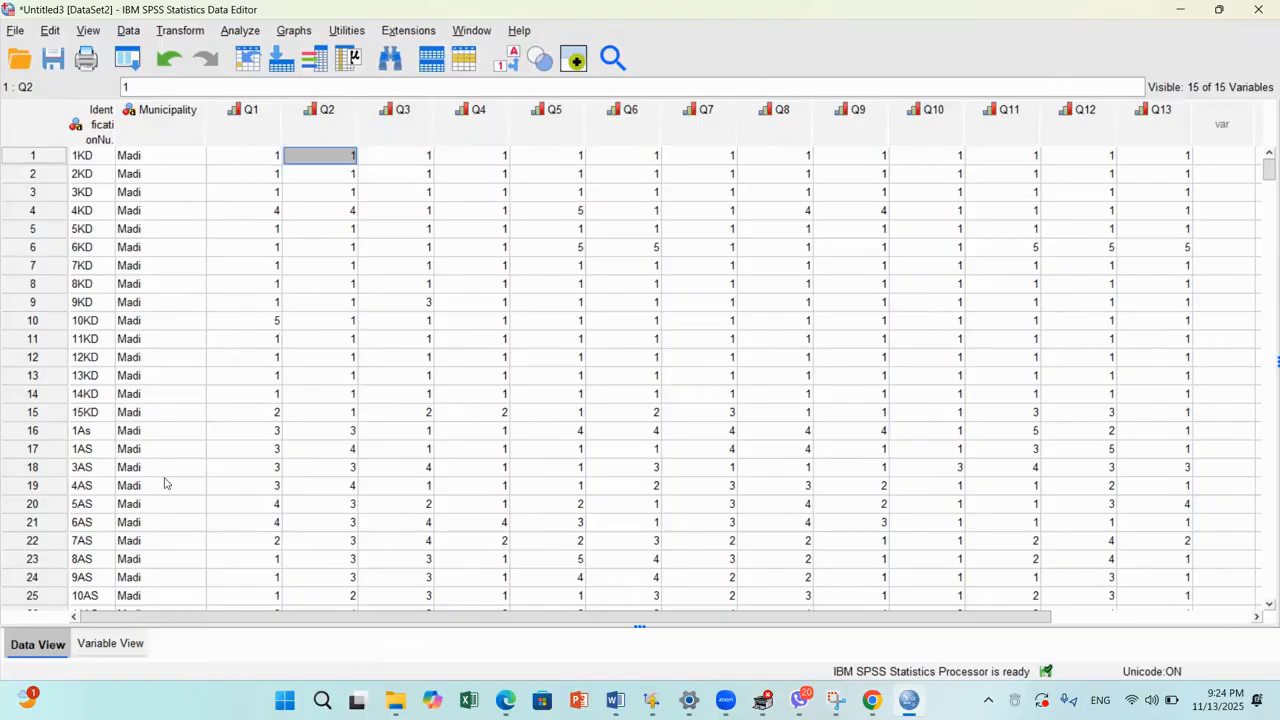
Show the variable definitions and highlight the variable names Q1 through Q13.
{"action": "left_click", "coordinate": [112, 643]}
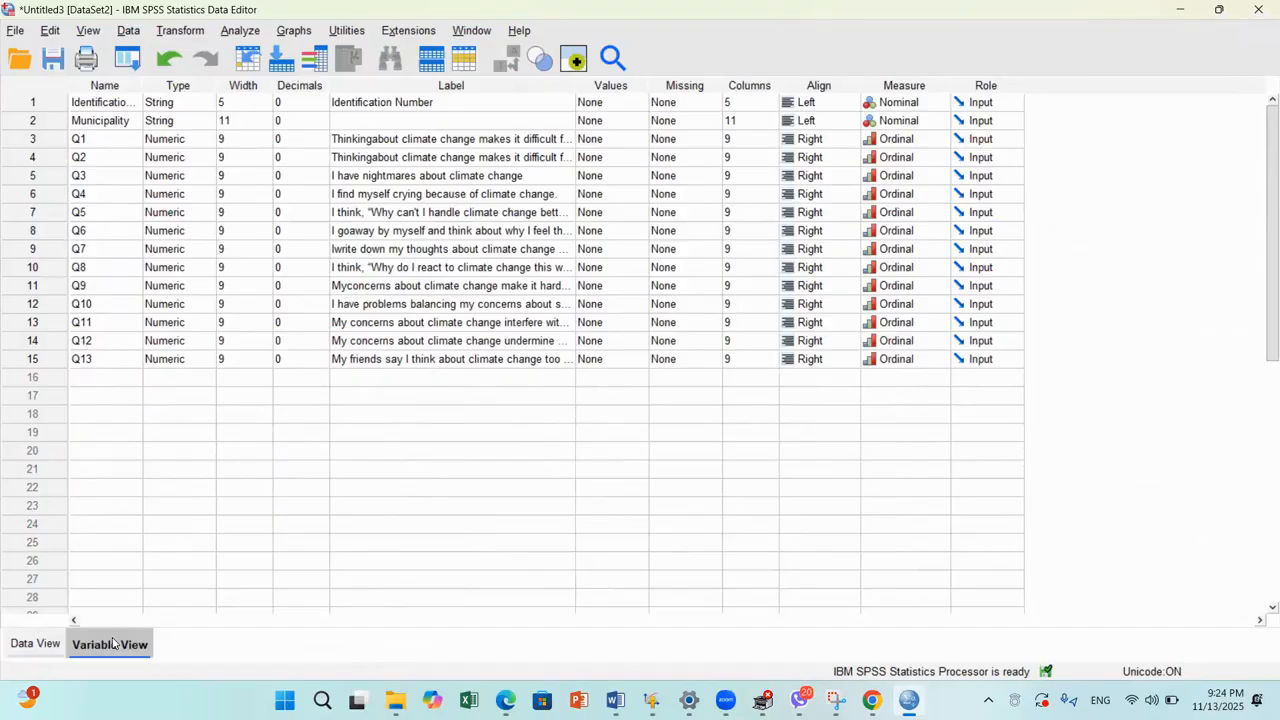
{"action": "left_click", "coordinate": [87, 139]}
{"action": "left_click", "coordinate": [95, 358]}
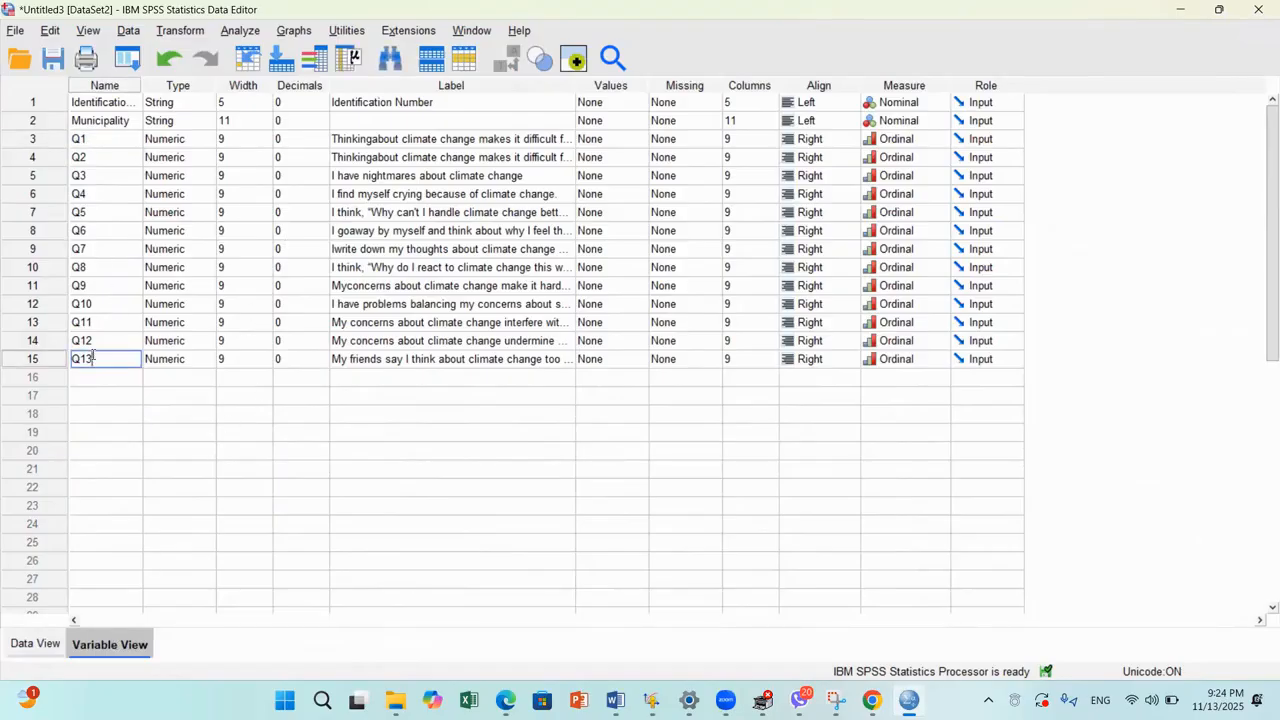
{"action": "left_click", "coordinate": [110, 142]}
{"action": "left_click_drag", "start_coordinate": [104, 170], "coordinate": [122, 362]}
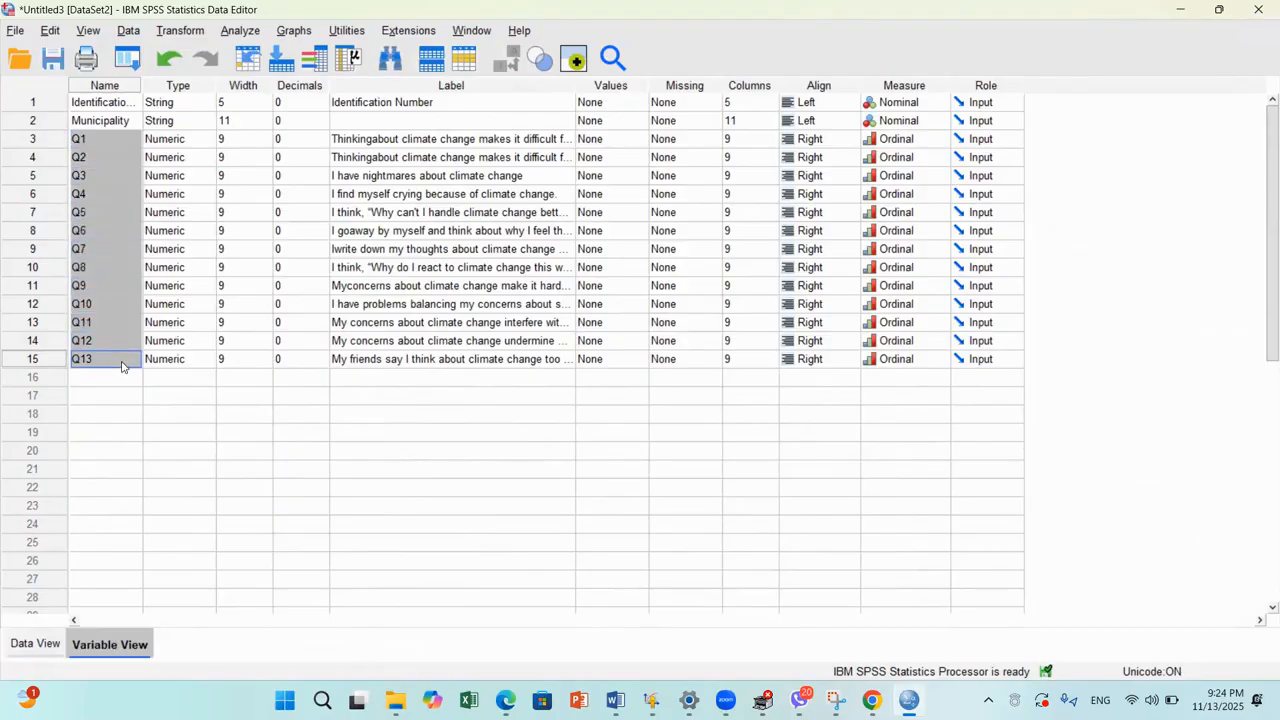
Check the data type defined for the questionnaire items, going down the rows from Q1 to Q6.
{"action": "left_click", "coordinate": [193, 140]}
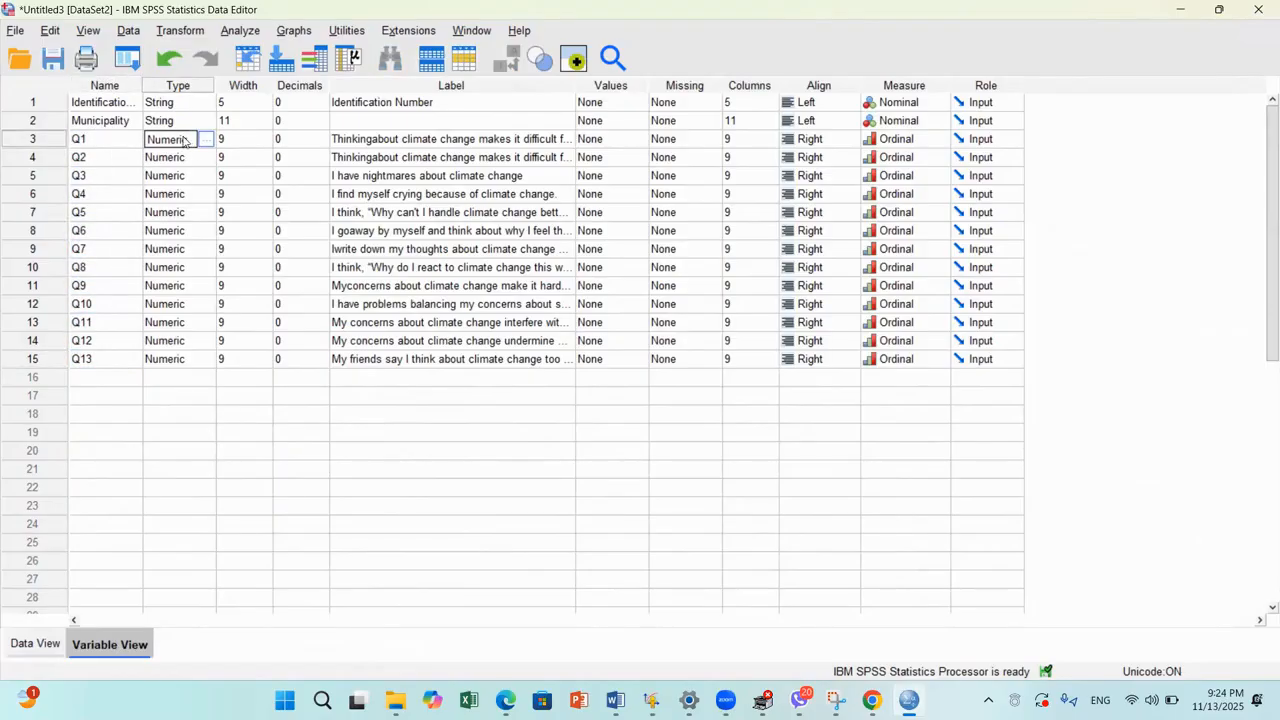
{"action": "left_click", "coordinate": [176, 157]}
{"action": "left_click", "coordinate": [170, 177]}
{"action": "left_click", "coordinate": [167, 199]}
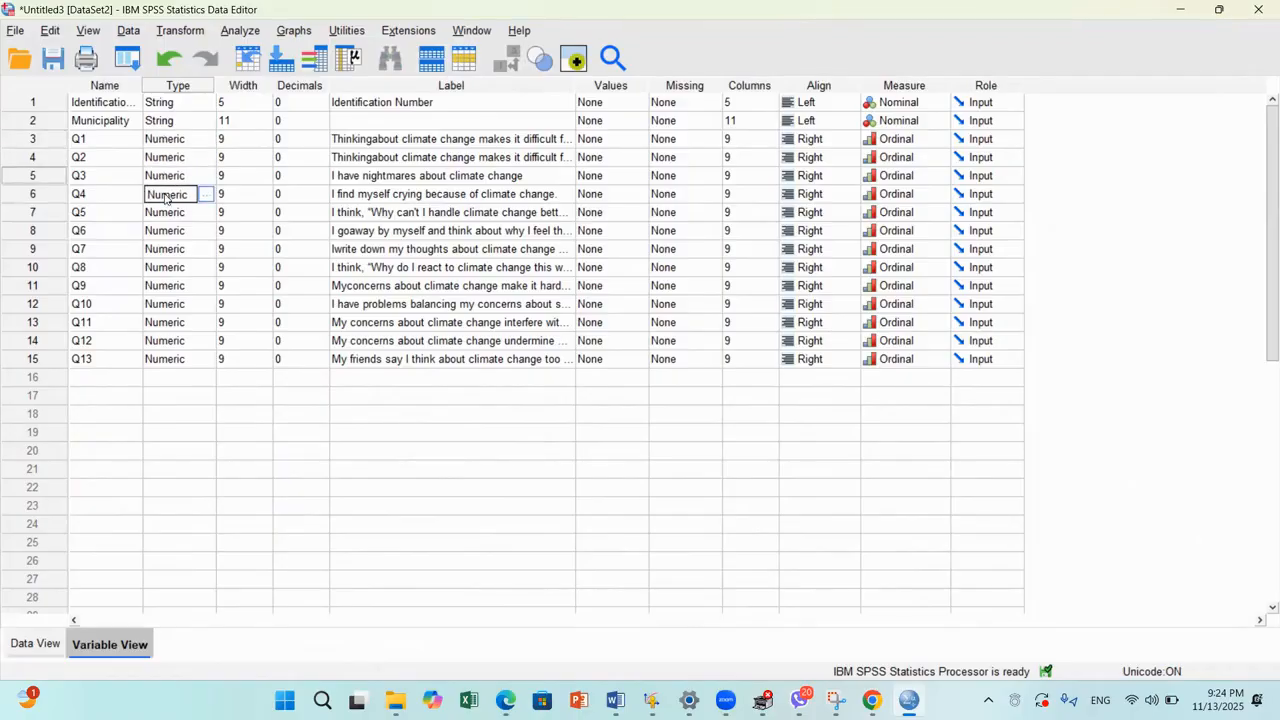
{"action": "left_click_drag", "start_coordinate": [167, 199], "coordinate": [151, 239]}
{"action": "left_click", "coordinate": [150, 236]}
{"action": "left_click", "coordinate": [200, 146]}
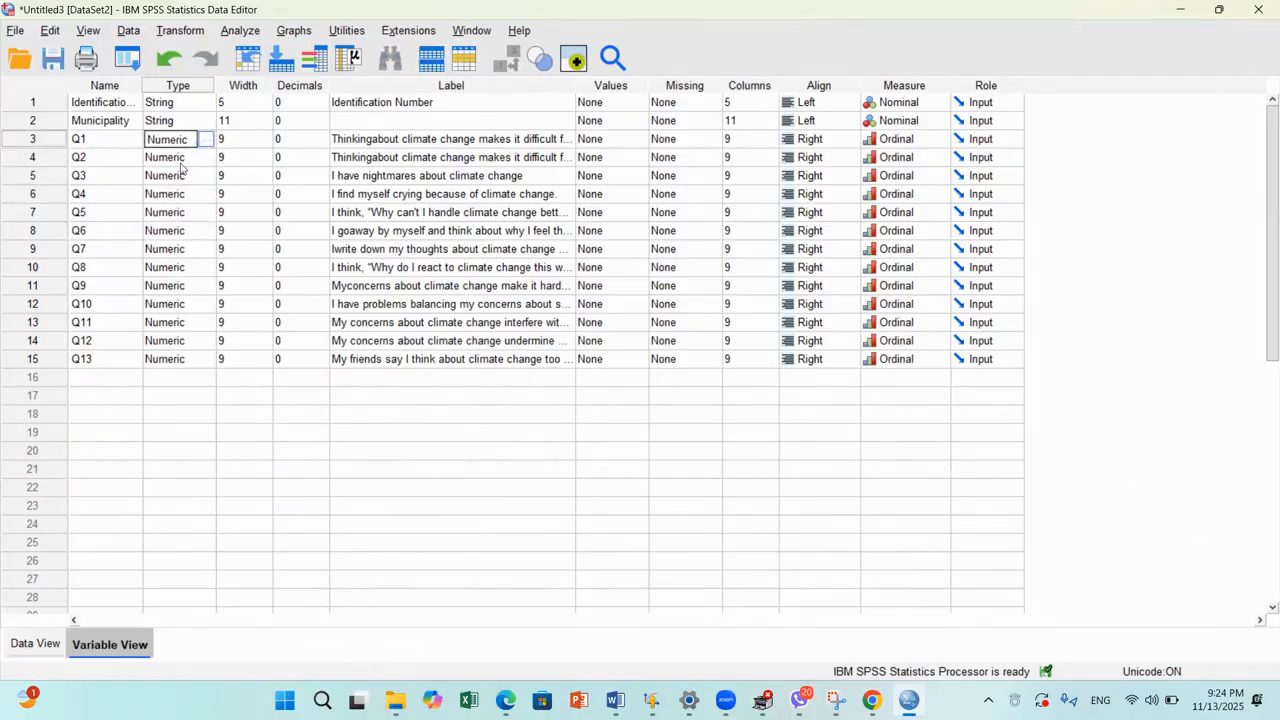
{"action": "left_click", "coordinate": [178, 176]}
{"action": "left_click", "coordinate": [170, 214]}
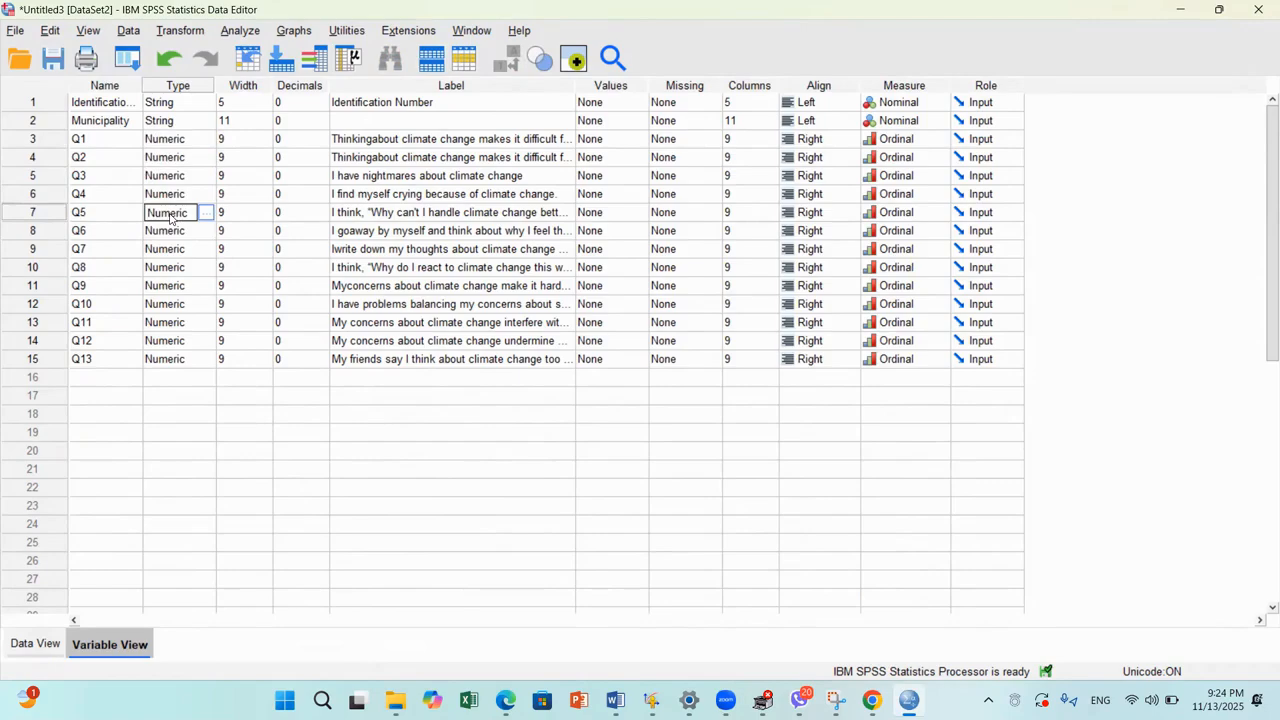
Open the variable type settings of Q1 and accept them with Numeric selected.
{"action": "left_click", "coordinate": [172, 142]}
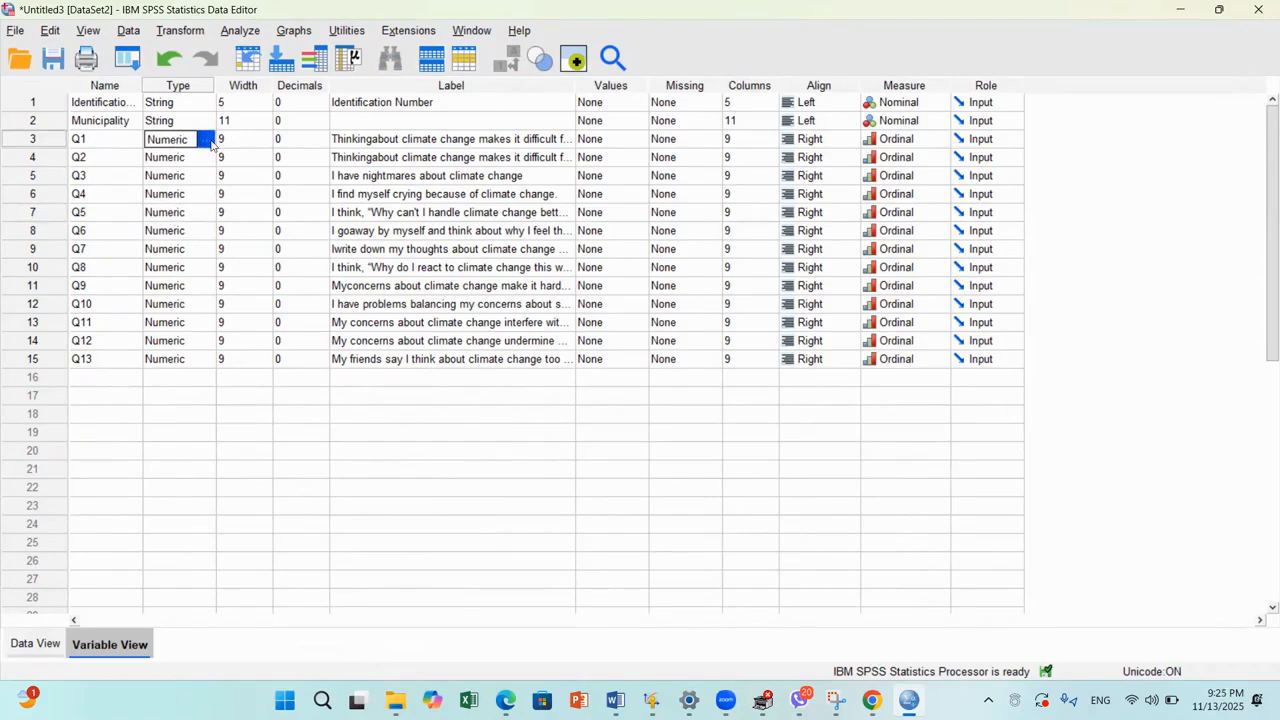
{"action": "left_click", "coordinate": [207, 141]}
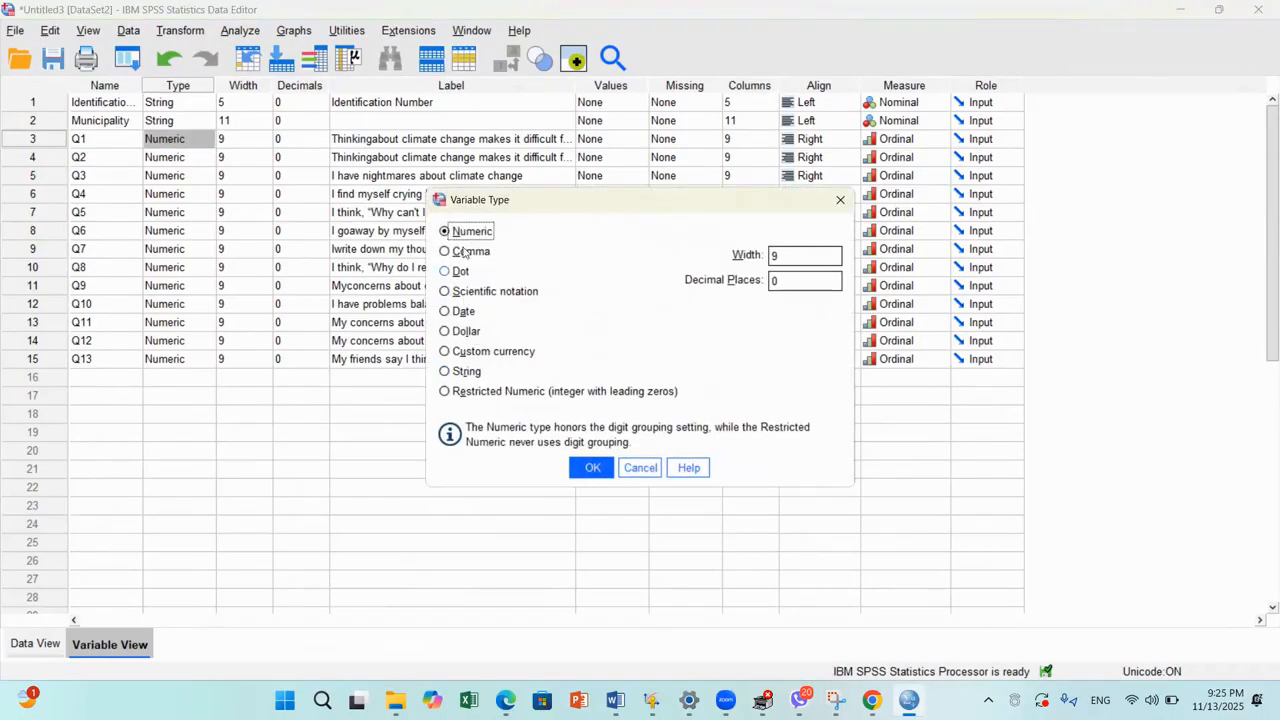
{"action": "left_click", "coordinate": [590, 470]}
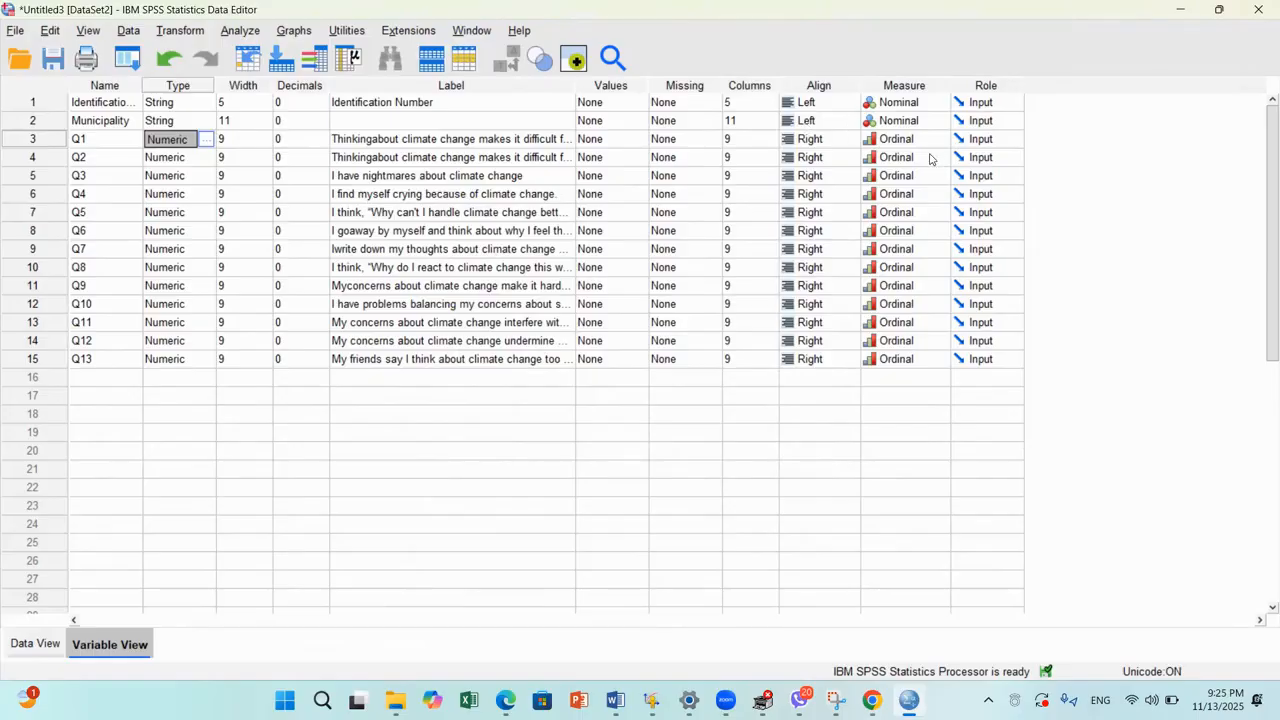
Check the measurement level choices of Q1 and Q13, keeping Ordinal for Q1.
{"action": "left_click", "coordinate": [940, 141]}
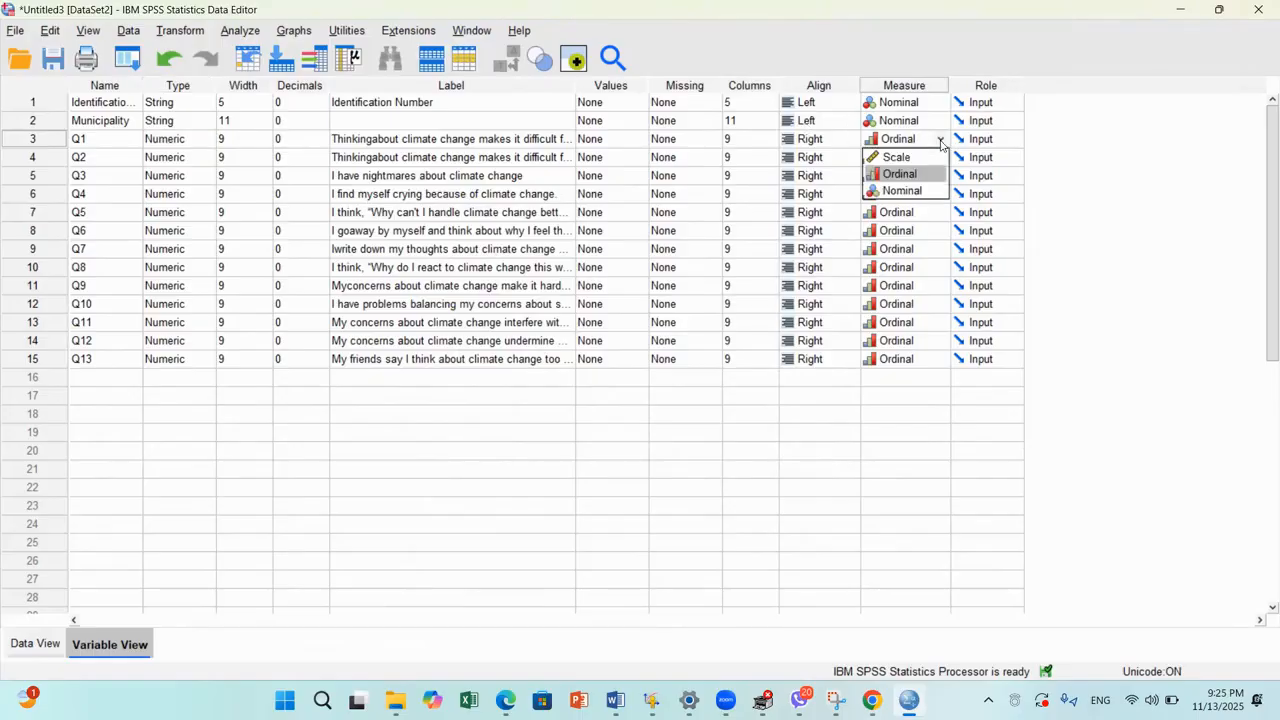
{"action": "left_click", "coordinate": [897, 174]}
{"action": "left_click", "coordinate": [901, 148]}
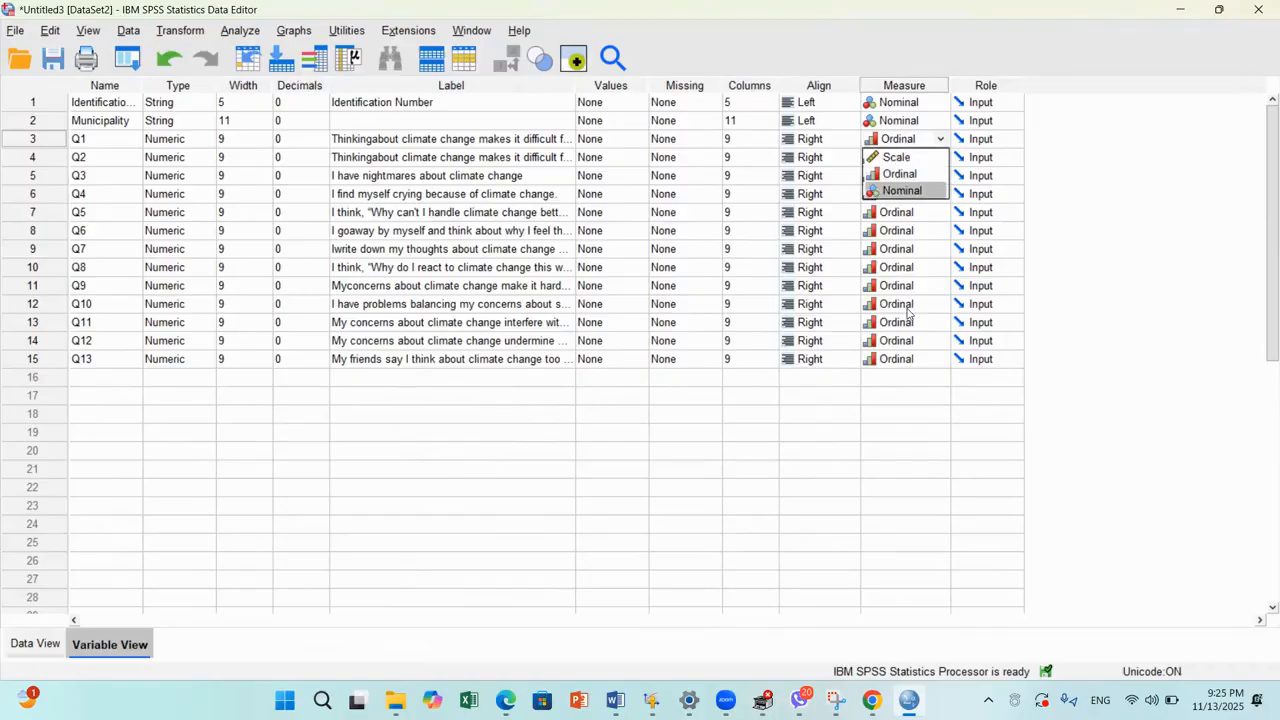
{"action": "left_click", "coordinate": [901, 365]}
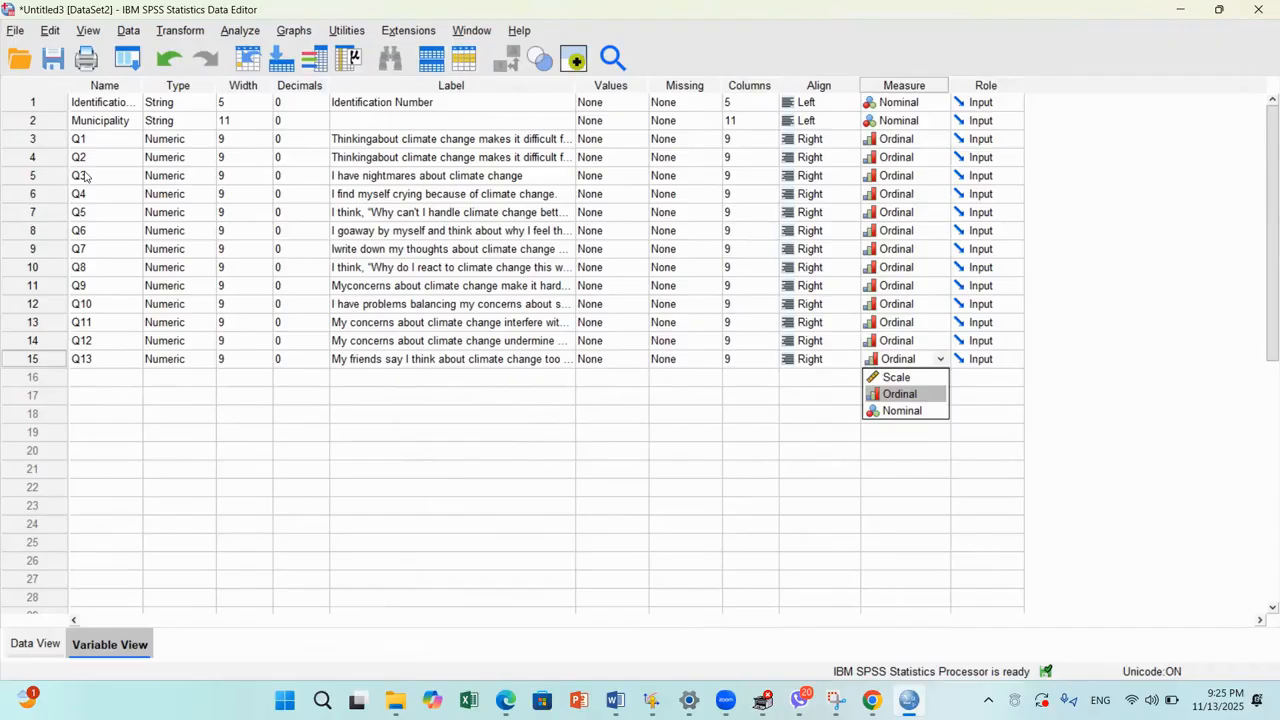
Highlight the variable names Q1 through Q13 again and inspect the label text of Q8.
{"action": "left_click", "coordinate": [114, 131]}
{"action": "left_click", "coordinate": [88, 209]}
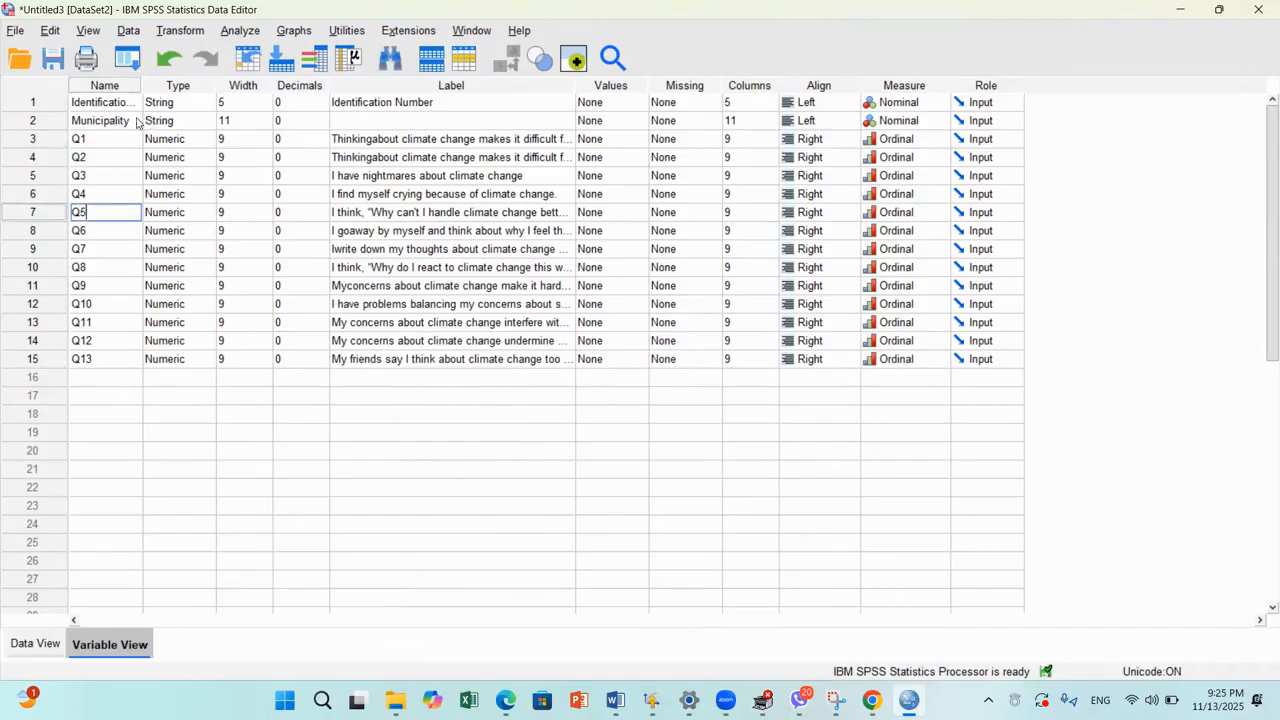
{"action": "left_click_drag", "start_coordinate": [112, 142], "coordinate": [107, 360]}
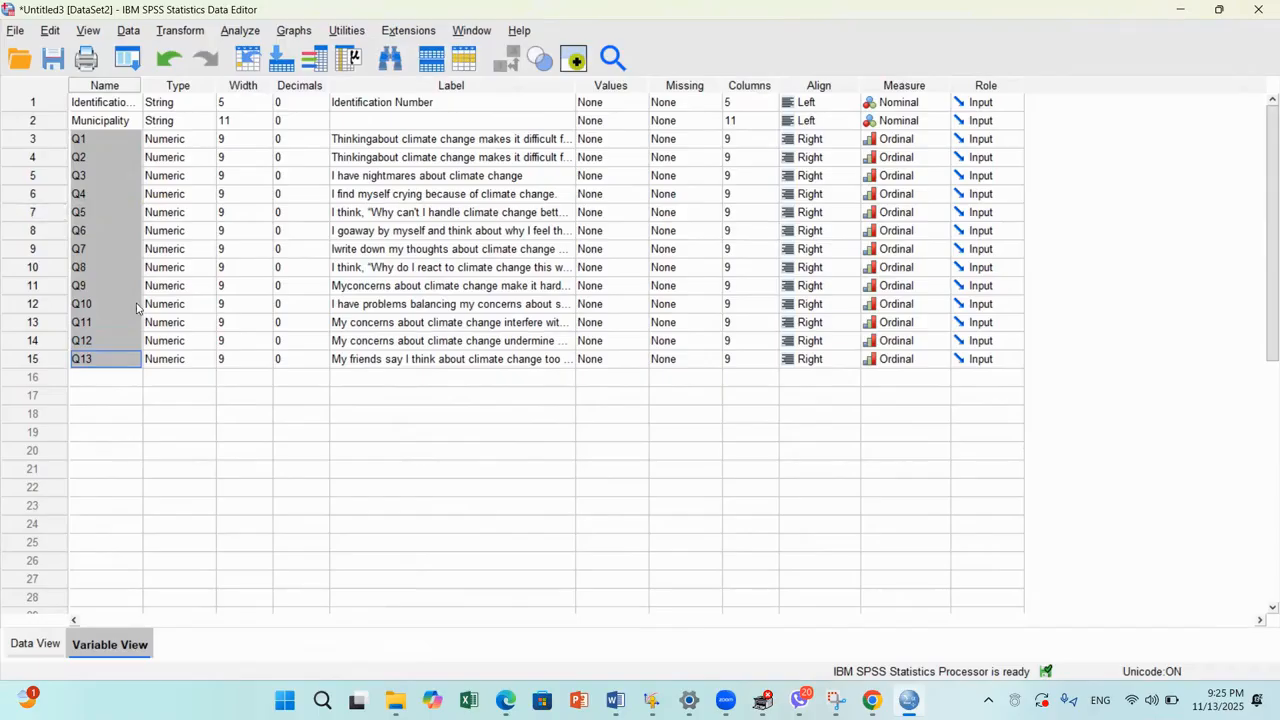
{"action": "left_click", "coordinate": [440, 268]}
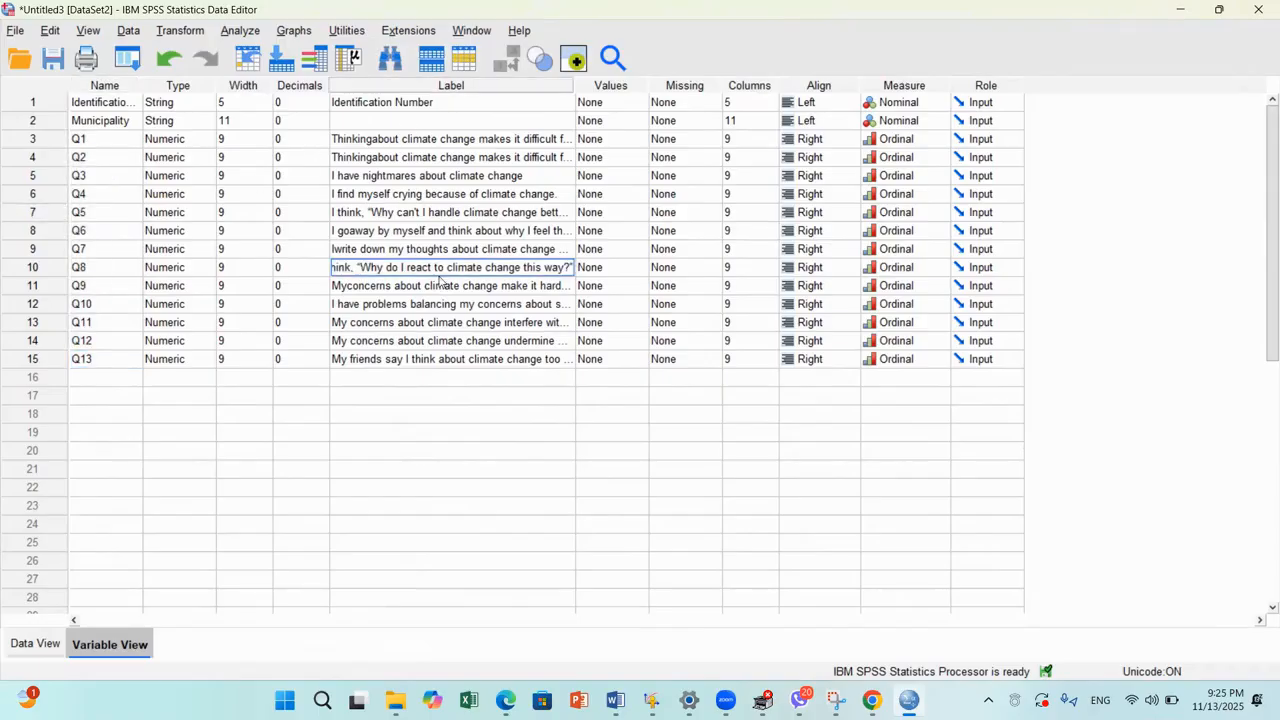
Set up a Reliability Analysis from the dataset's data view and remove all previously assigned variables from its items.
{"action": "left_click", "coordinate": [36, 644]}
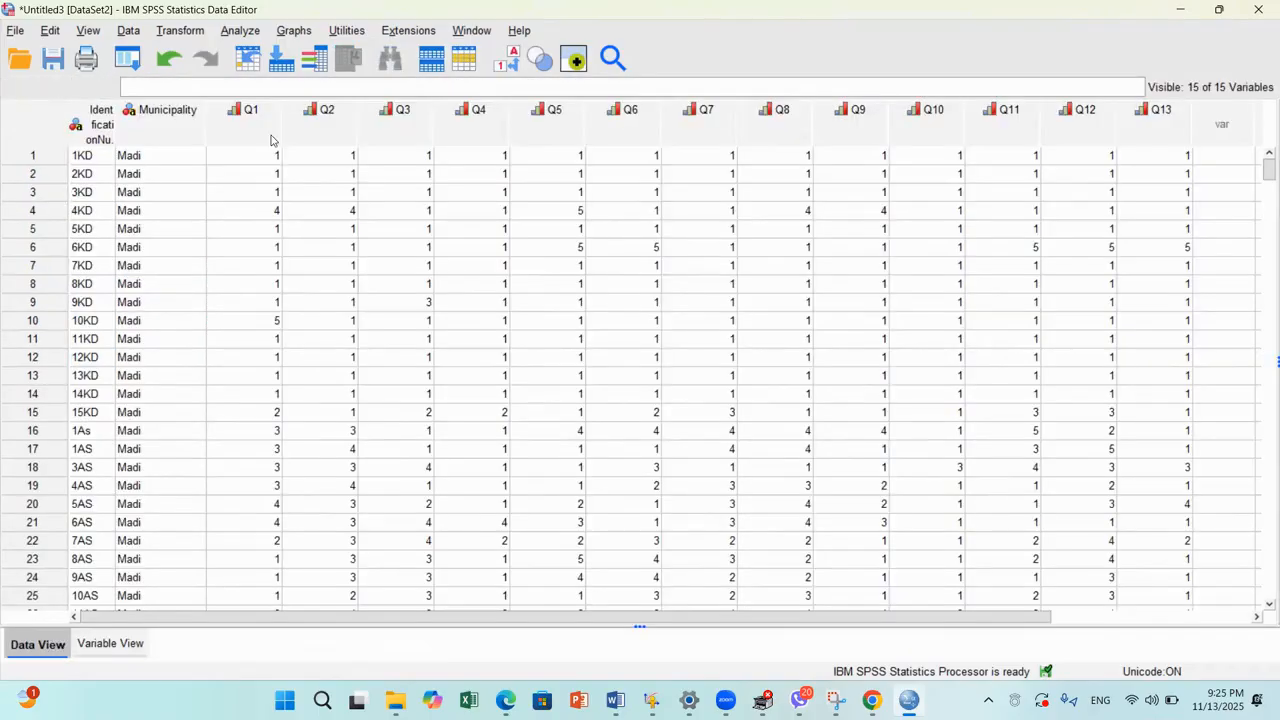
{"action": "left_click", "coordinate": [240, 30]}
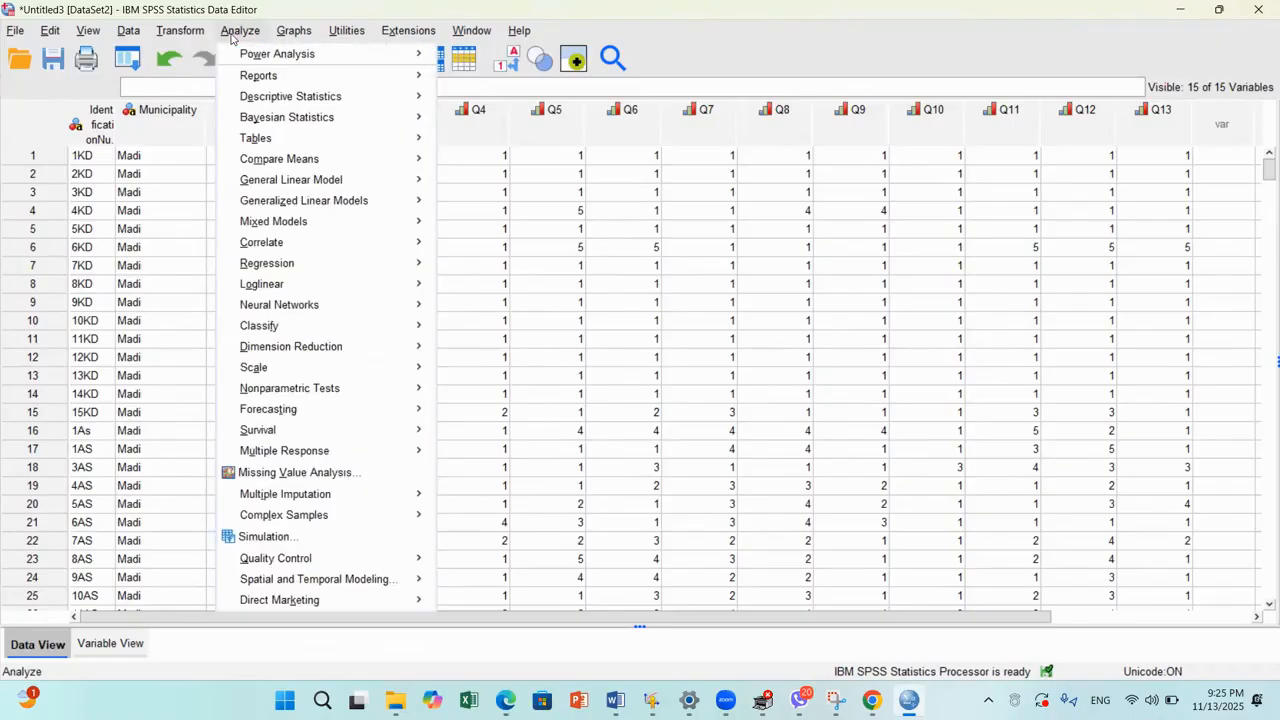
{"action": "mouse_move", "coordinate": [262, 377]}
{"action": "mouse_move", "coordinate": [330, 376]}
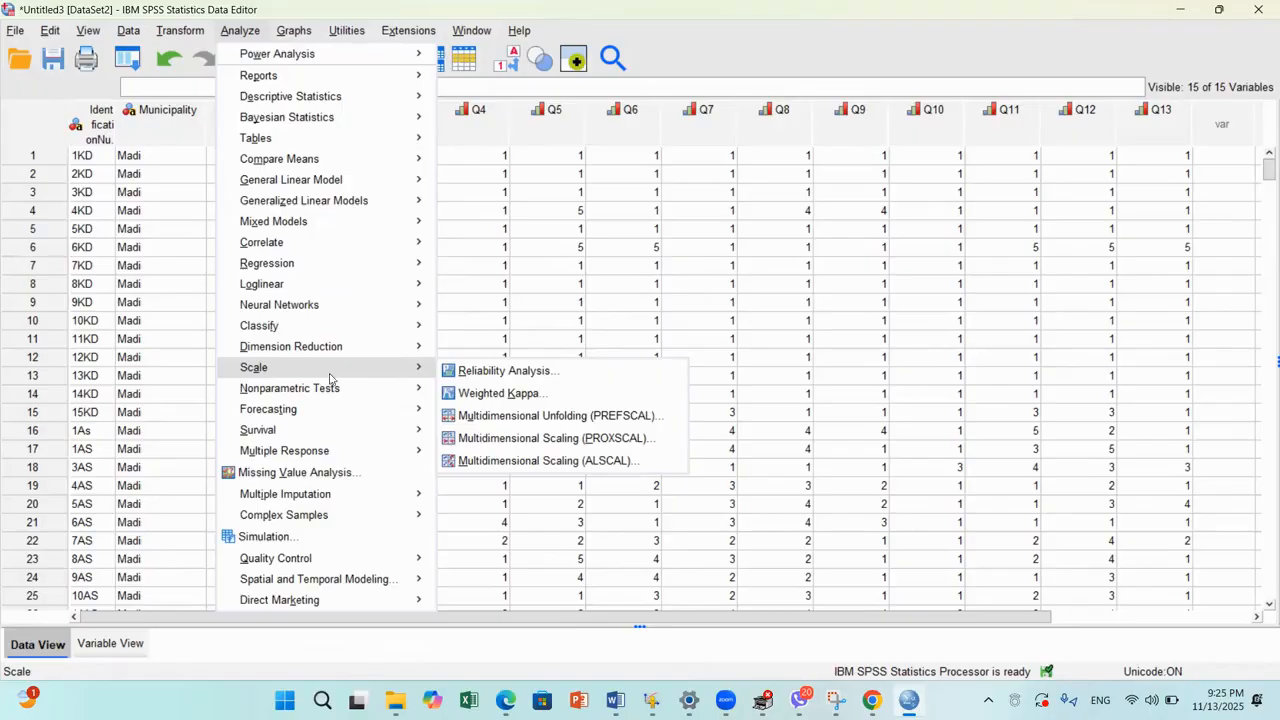
{"action": "left_click", "coordinate": [495, 371]}
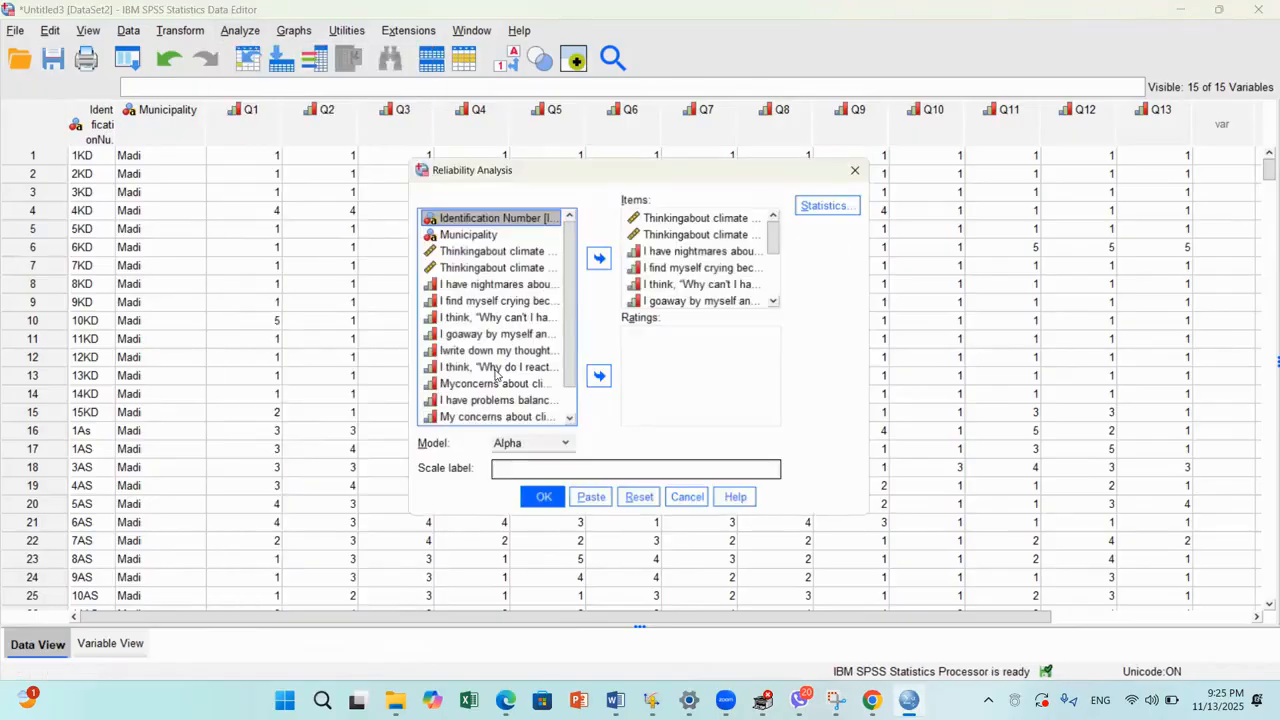
{"action": "left_click", "coordinate": [657, 249]}
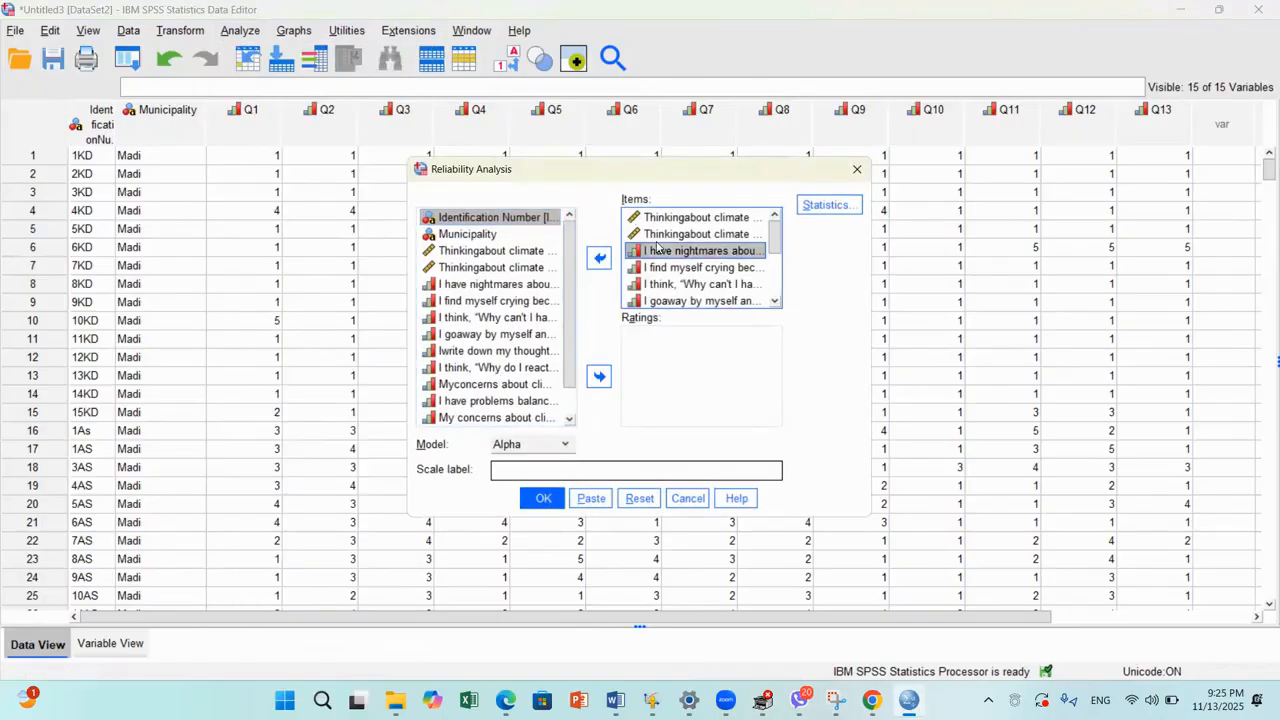
{"action": "key", "text": "ctrl+a"}
{"action": "left_click", "coordinate": [599, 258]}
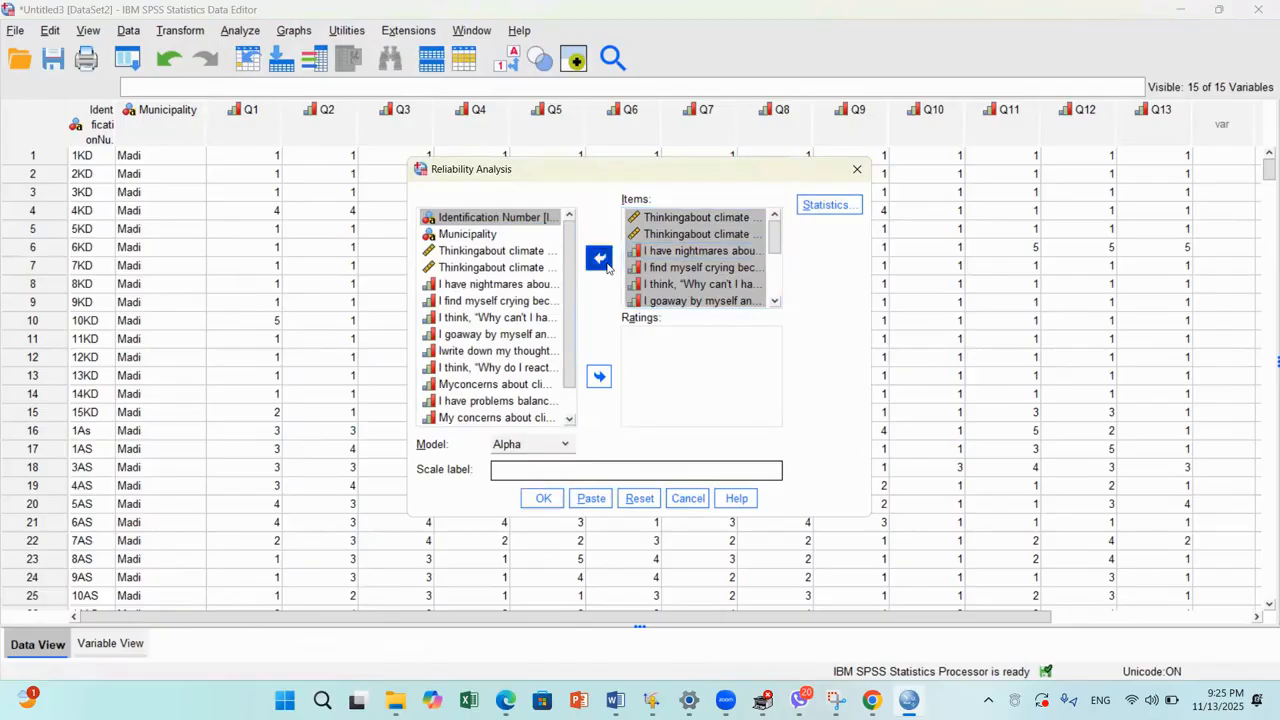
Assign the climate change questions Q1 through Q13 as the items of the reliability analysis, leaving out Identification Number and Municipality.
{"action": "left_click", "coordinate": [547, 298]}
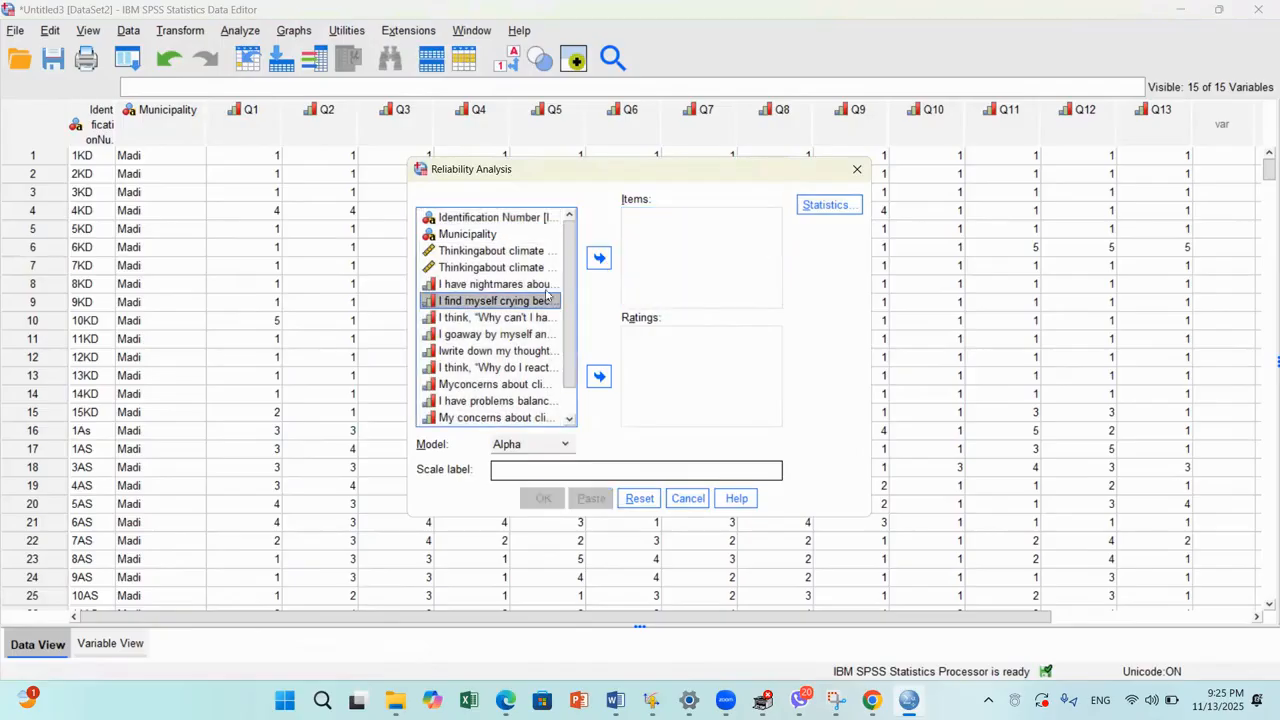
{"action": "left_click", "coordinate": [517, 251]}
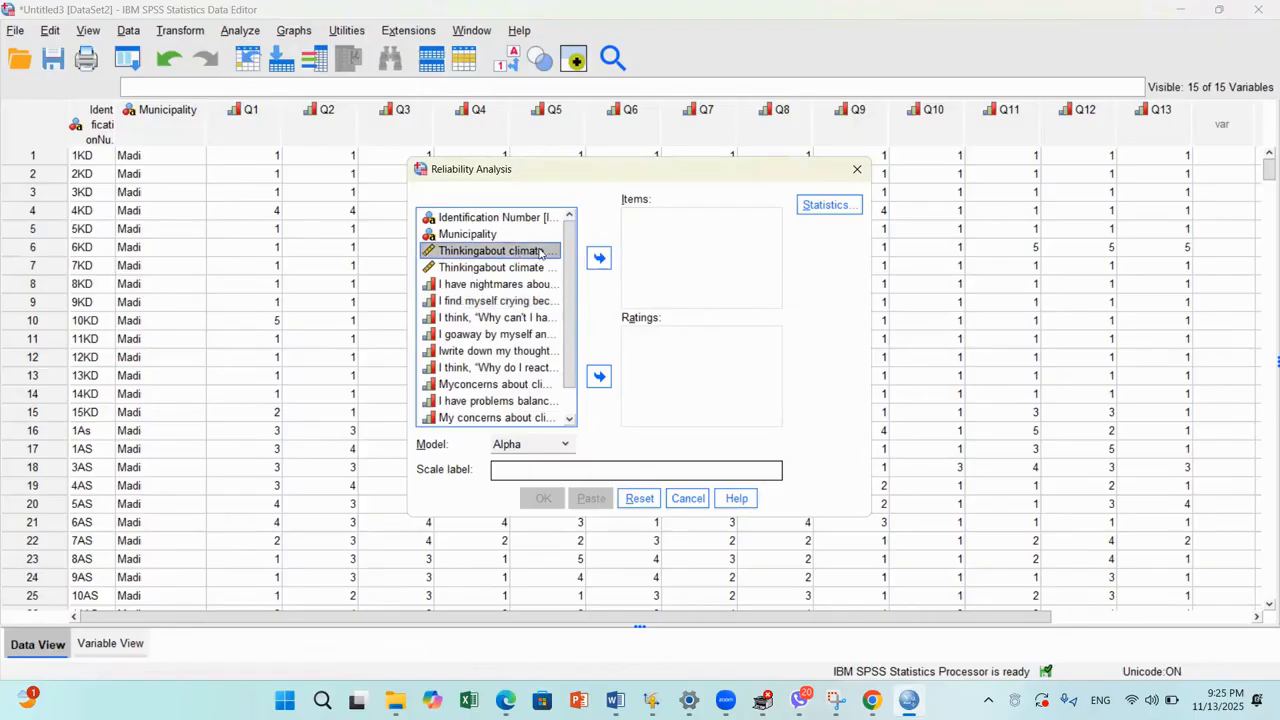
{"action": "scroll", "coordinate": [570, 300], "scroll_direction": "down", "scroll_amount": 1}
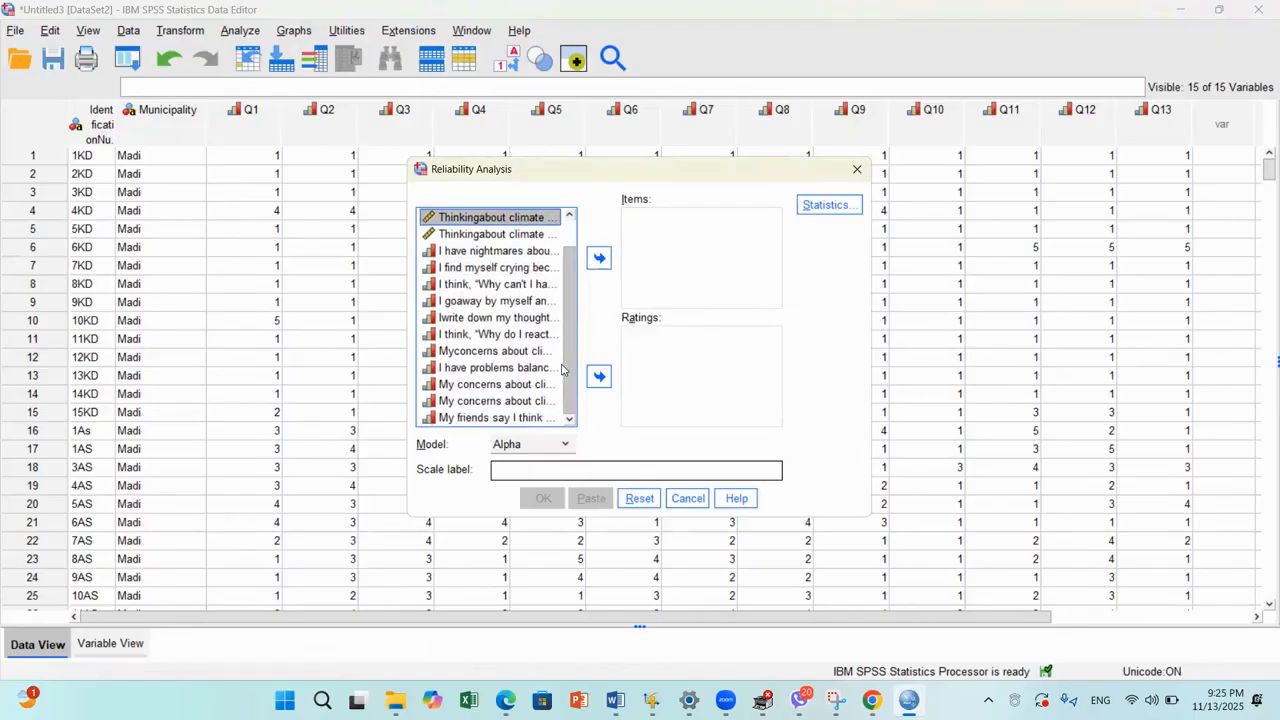
{"action": "left_click", "coordinate": [507, 418], "text": "shift"}
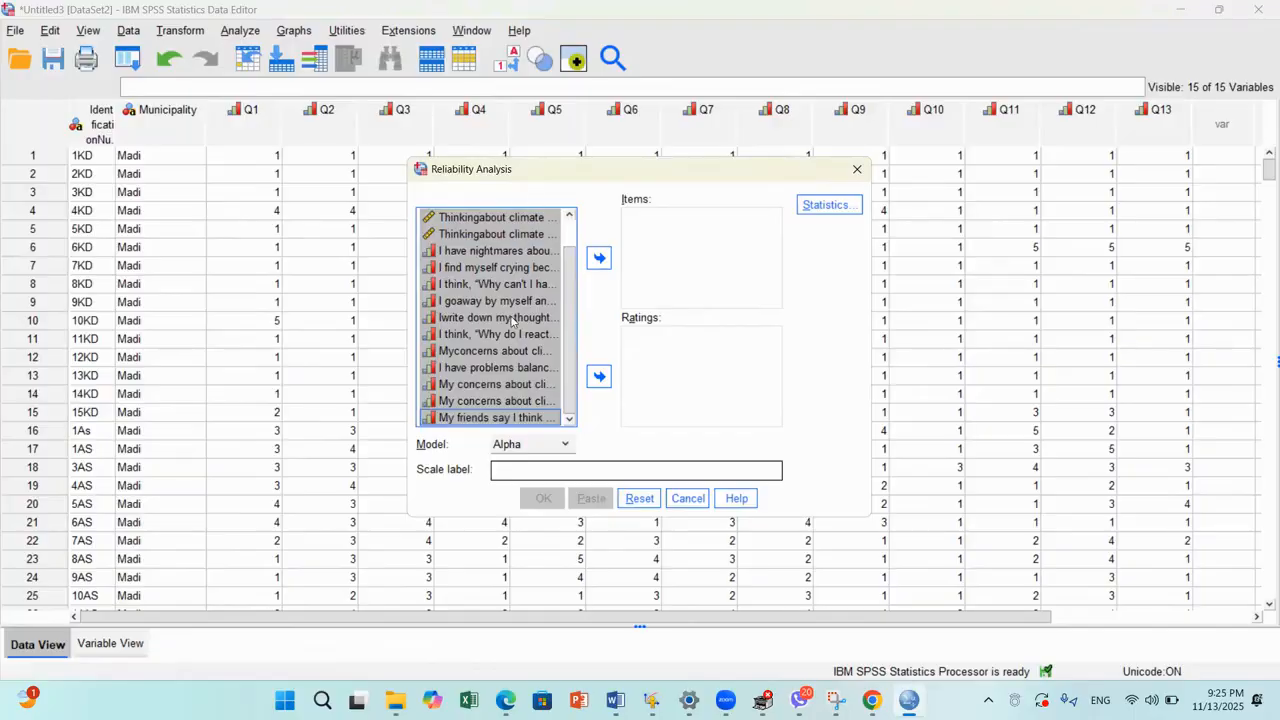
{"action": "left_click", "coordinate": [599, 258]}
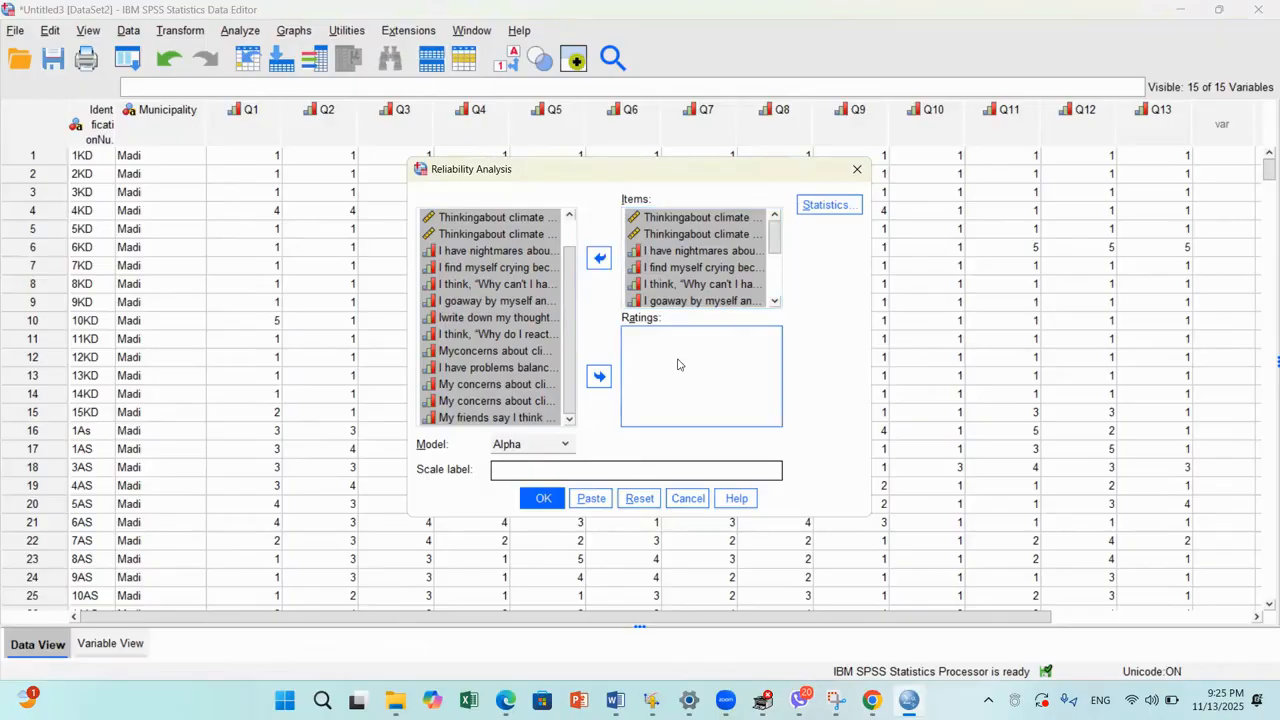
Run the reliability analysis with the Alpha model, leaving all optional descriptives and summaries unselected.
{"action": "left_click", "coordinate": [821, 203]}
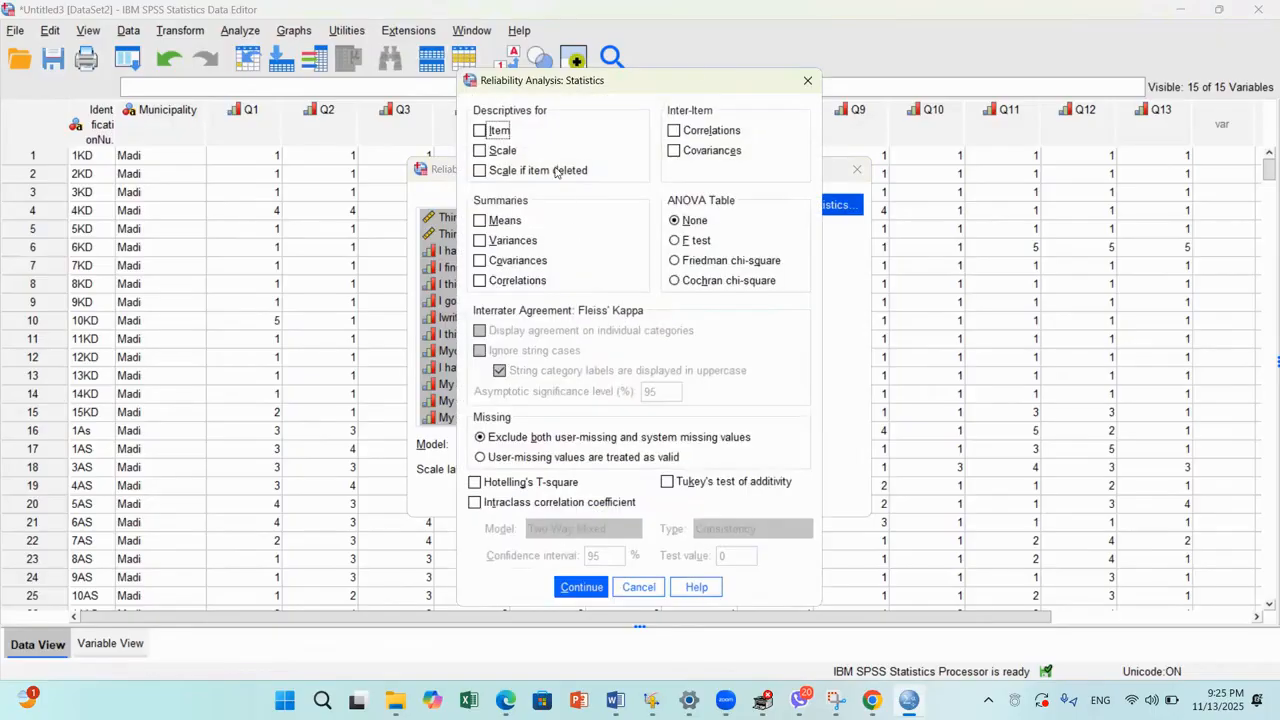
{"action": "left_click", "coordinate": [805, 79]}
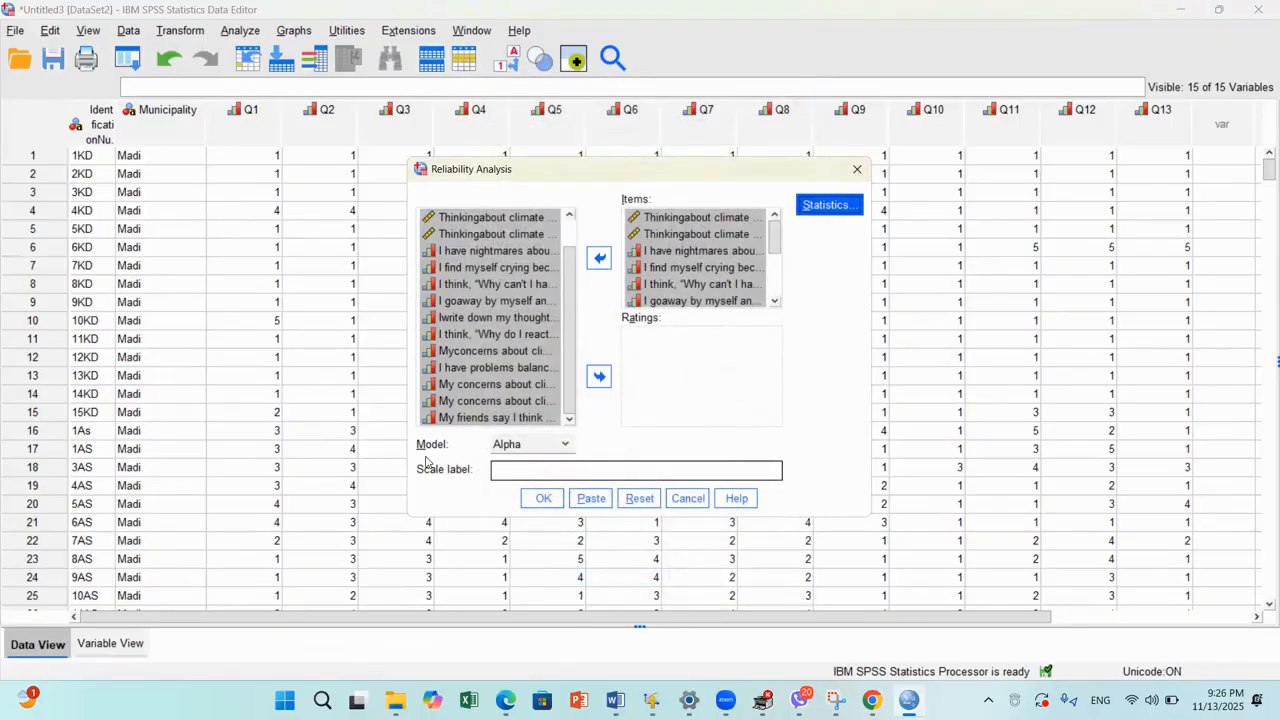
{"action": "left_click", "coordinate": [525, 453]}
{"action": "left_click", "coordinate": [525, 453]}
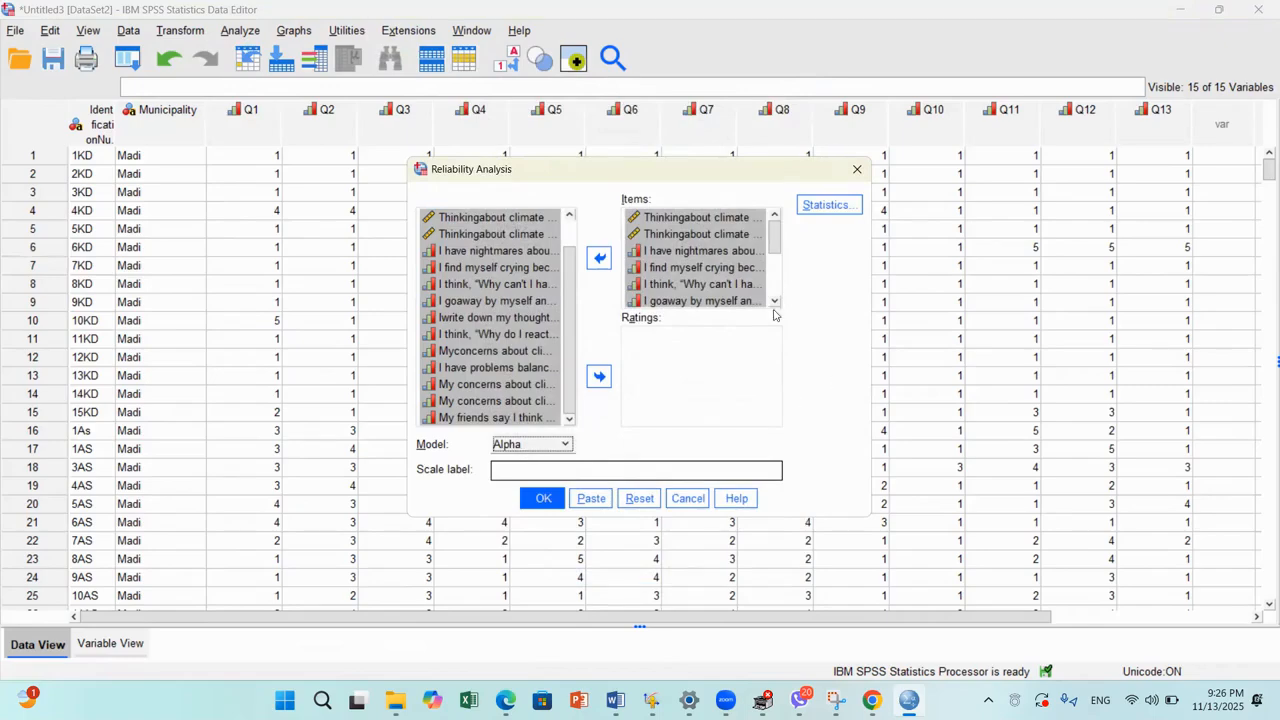
{"action": "left_click", "coordinate": [737, 266]}
{"action": "left_click", "coordinate": [737, 266]}
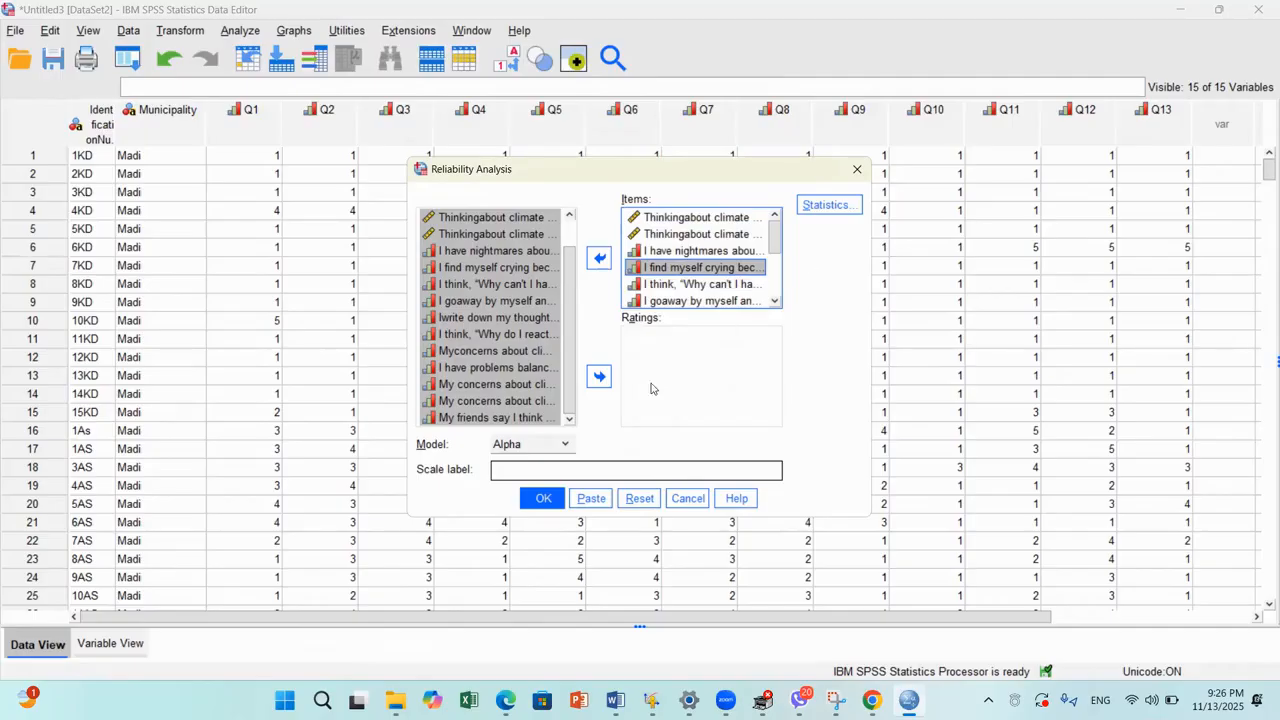
{"action": "left_click", "coordinate": [545, 500]}
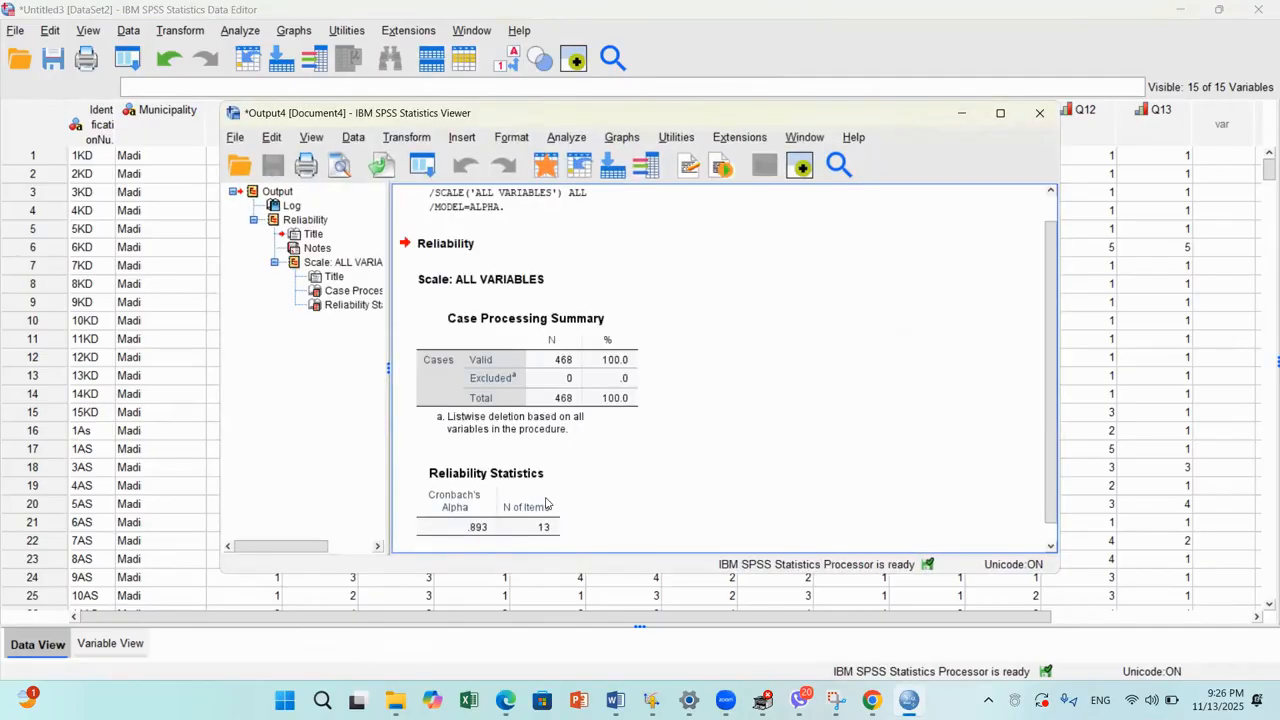
Enlarge the output window and examine the Case Processing Summary and the Cronbach's Alpha in the Reliability Statistics table.
{"action": "left_click", "coordinate": [1000, 113]}
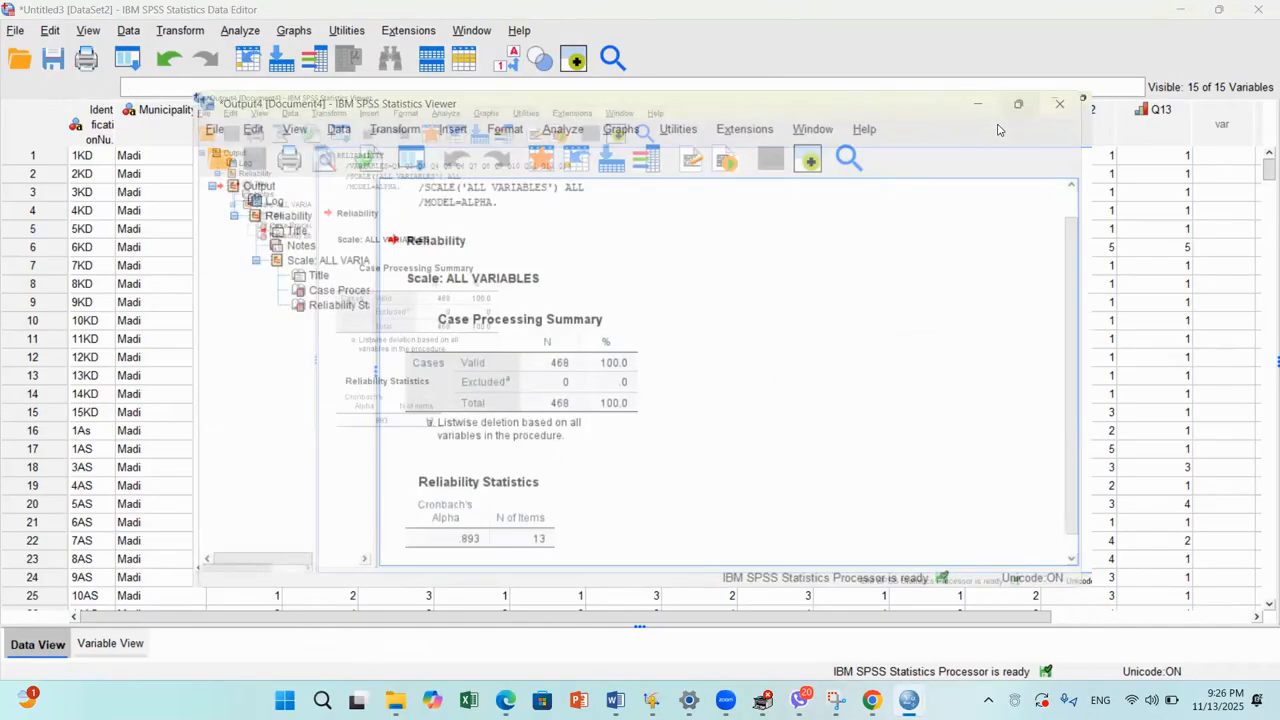
{"action": "left_click", "coordinate": [281, 292]}
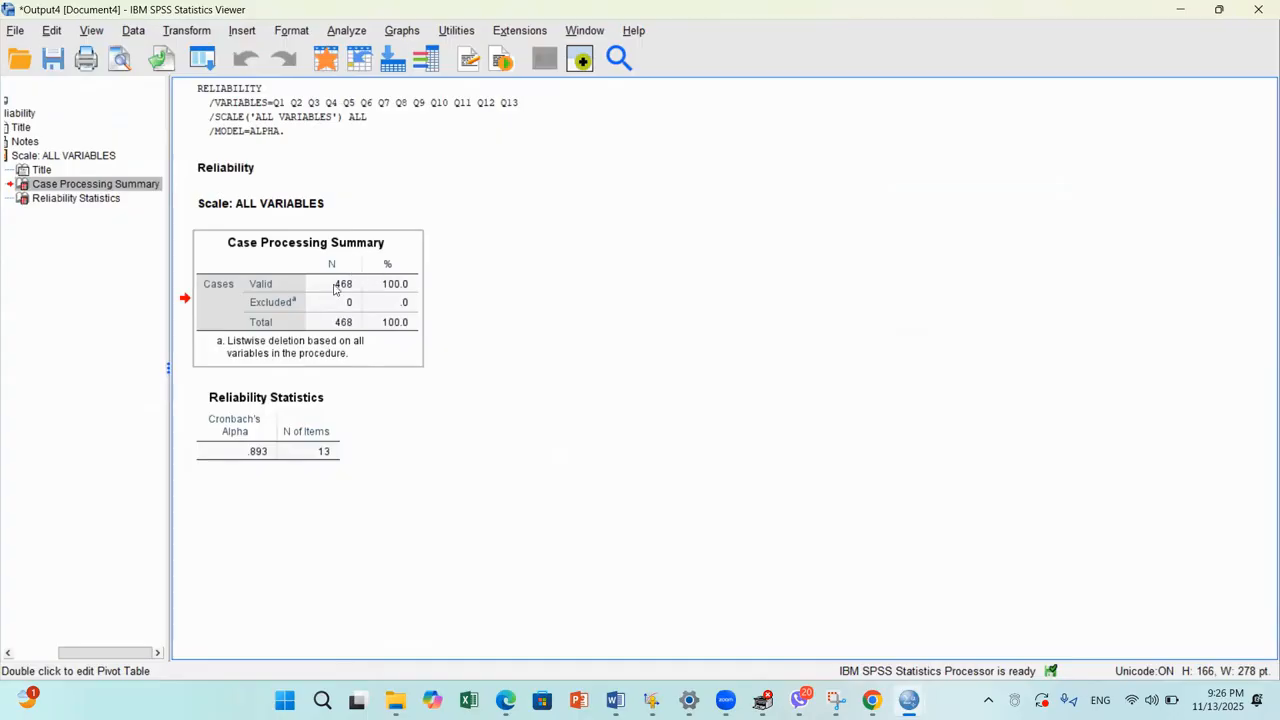
{"action": "left_click", "coordinate": [241, 435]}
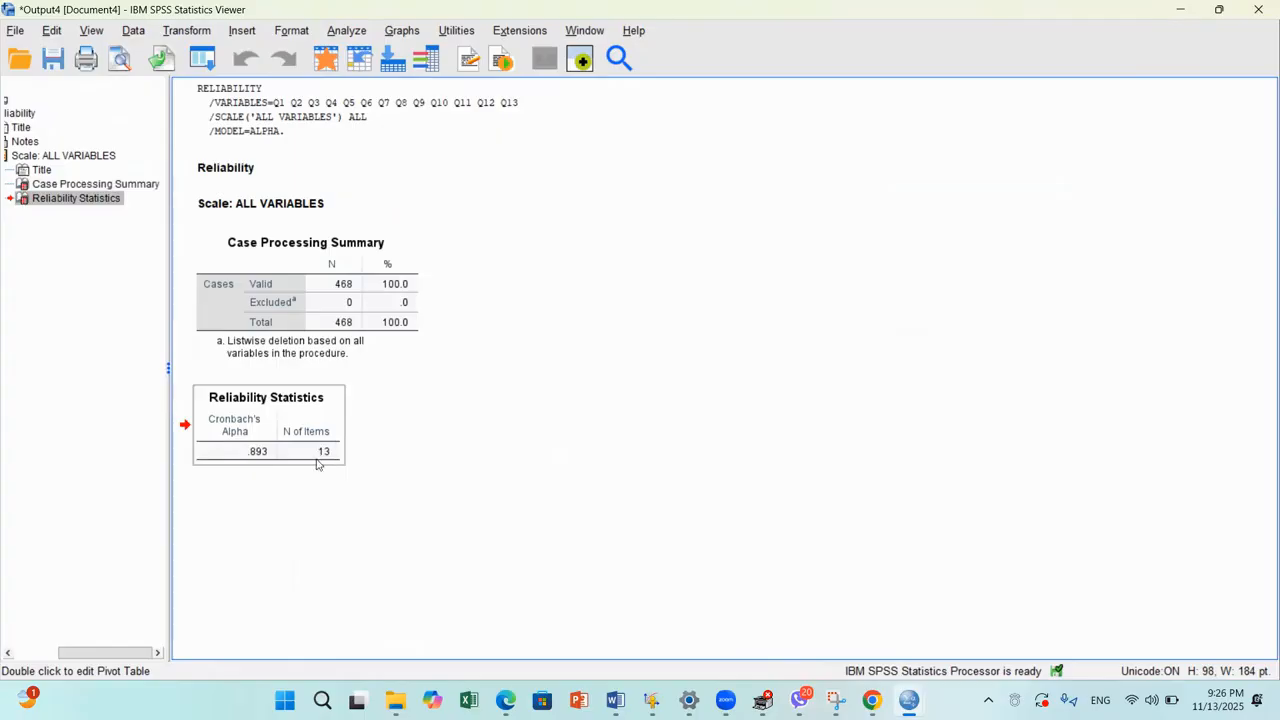
{"action": "left_click", "coordinate": [263, 460]}
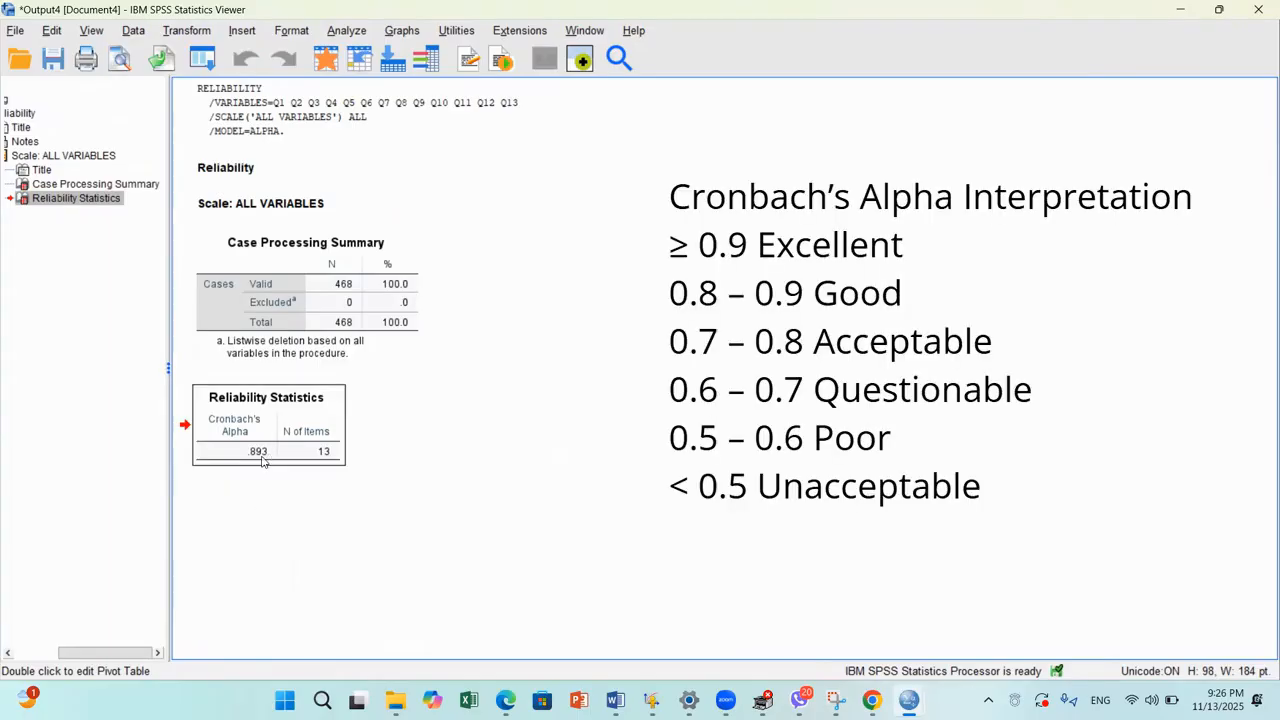